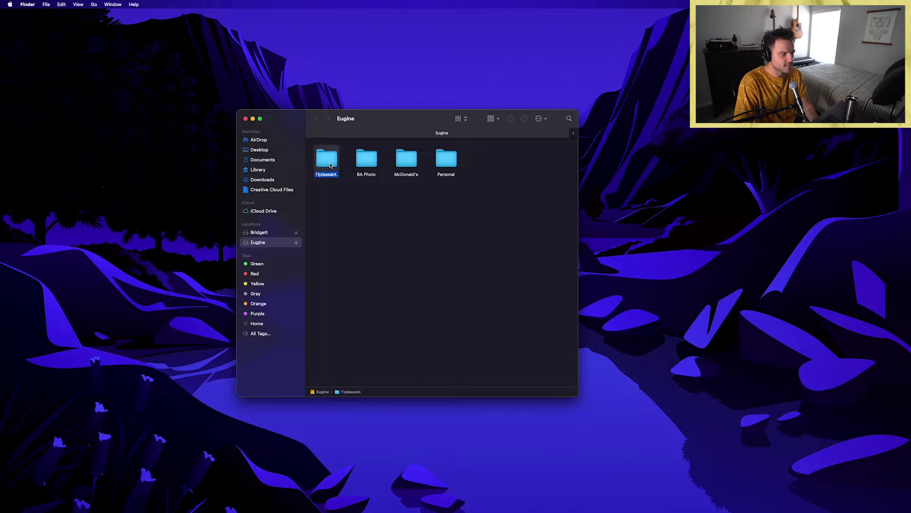
# Step: Open the BA Photo folder and look over its Design, Photo and Video folders
pyautogui.click(403, 159)
pyautogui.click(439, 162)
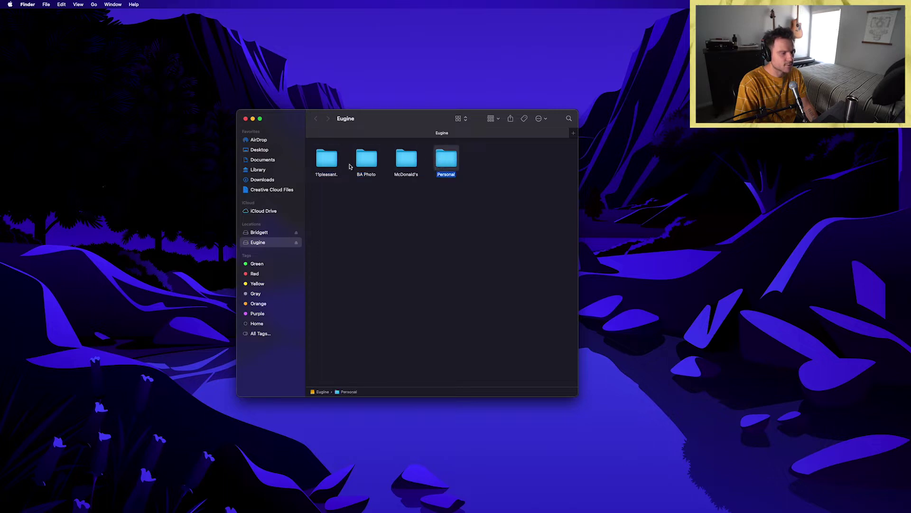
pyautogui.doubleClick(362, 161)
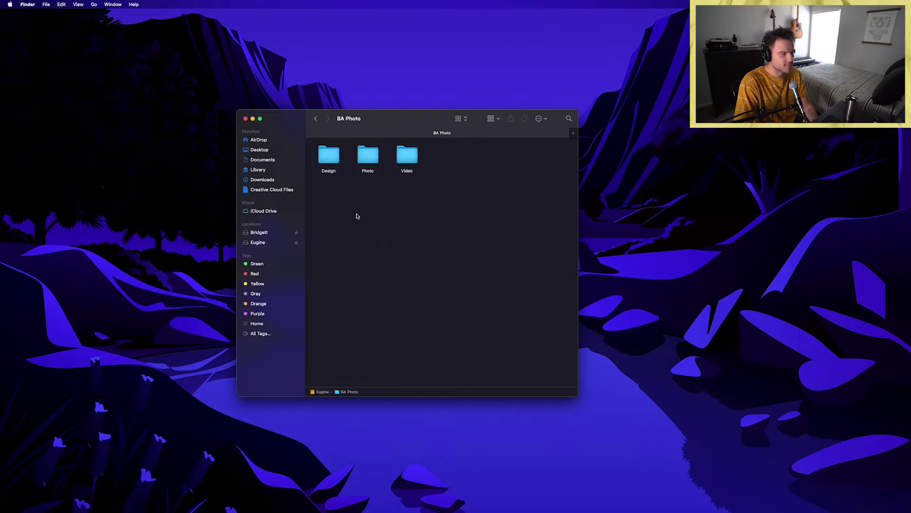
pyautogui.click(335, 153)
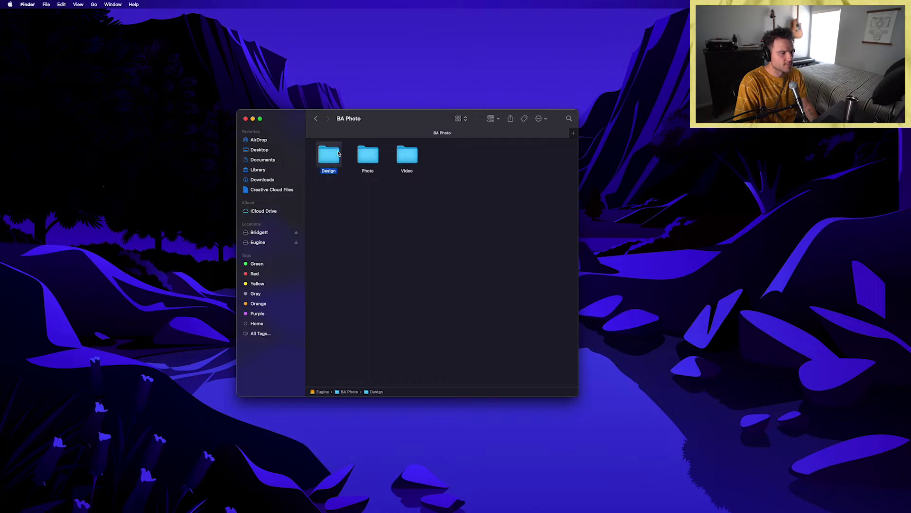
pyautogui.click(367, 153)
pyautogui.click(400, 154)
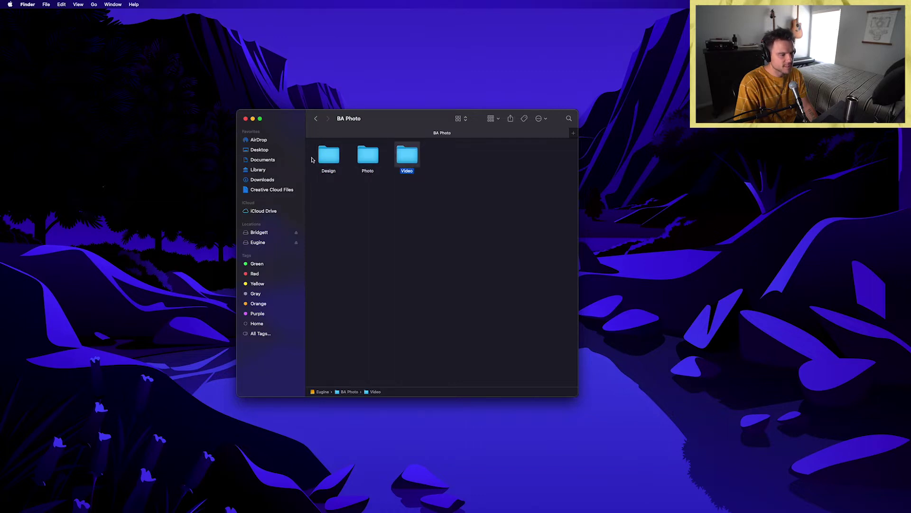
pyautogui.click(326, 159)
pyautogui.press('Right')
pyautogui.press('Right')
pyautogui.press('Left')
# Step: Open the Photo folder to view Exports, Lightroom and Presets, then close the window
pyautogui.doubleClick(369, 160)
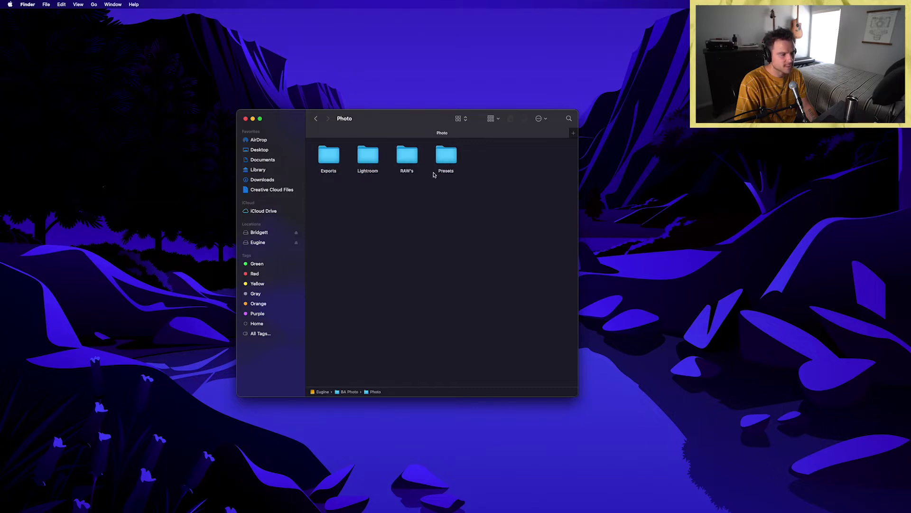
pyautogui.click(369, 159)
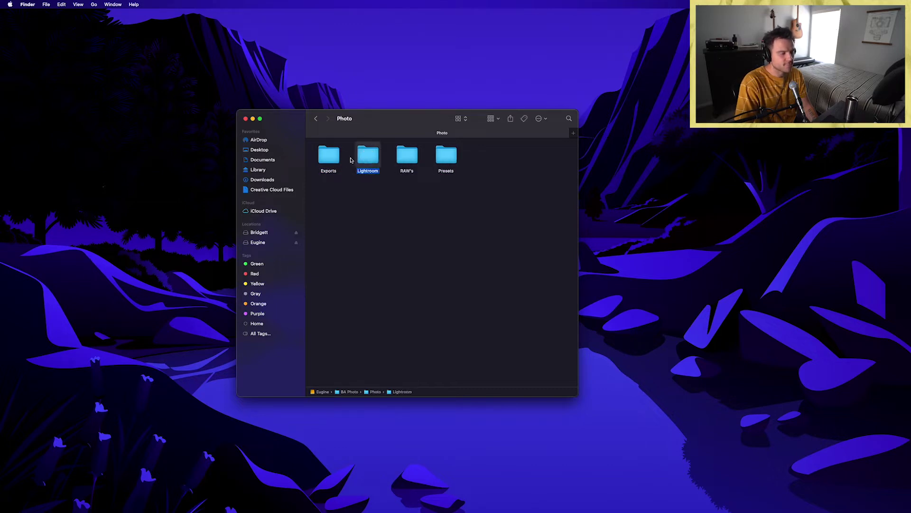
pyautogui.click(332, 157)
pyautogui.click(423, 159)
pyautogui.click(450, 159)
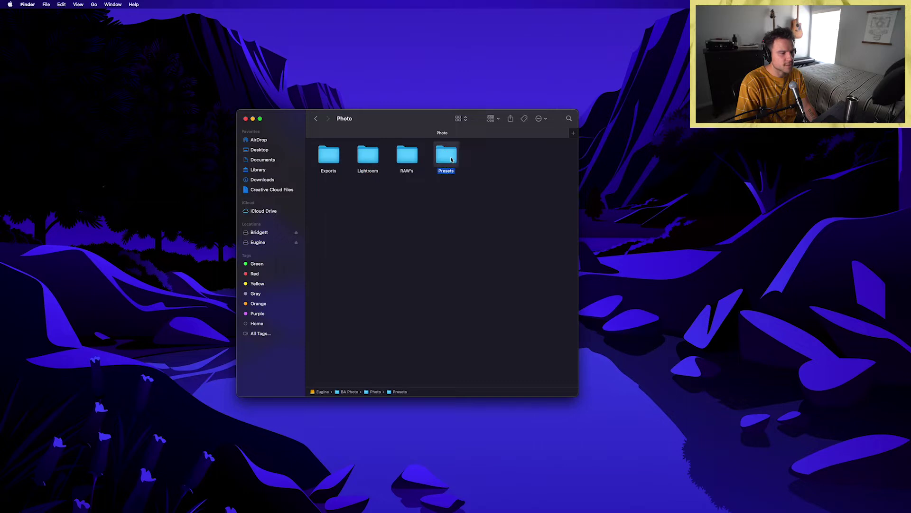
pyautogui.click(245, 119)
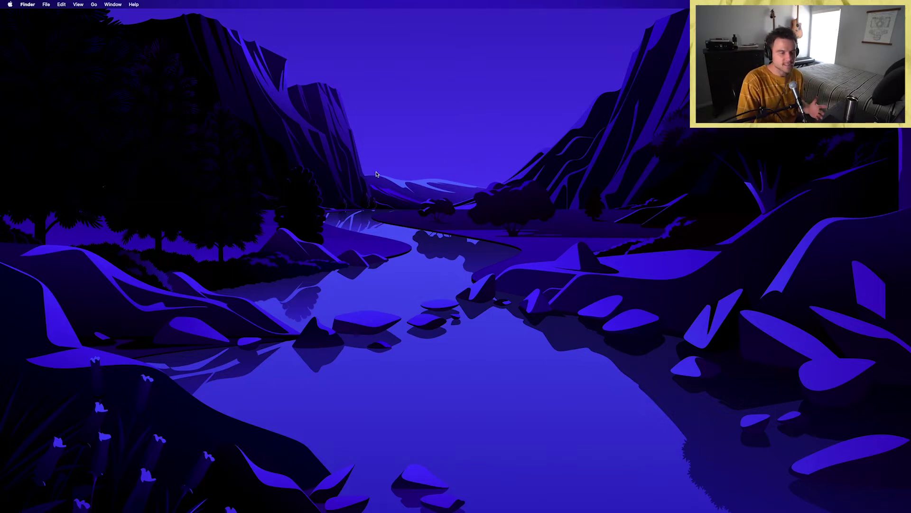
# Step: Create a desktop folder named 'Photo', open it and enlarge its window
pyautogui.rightClick(387, 145)
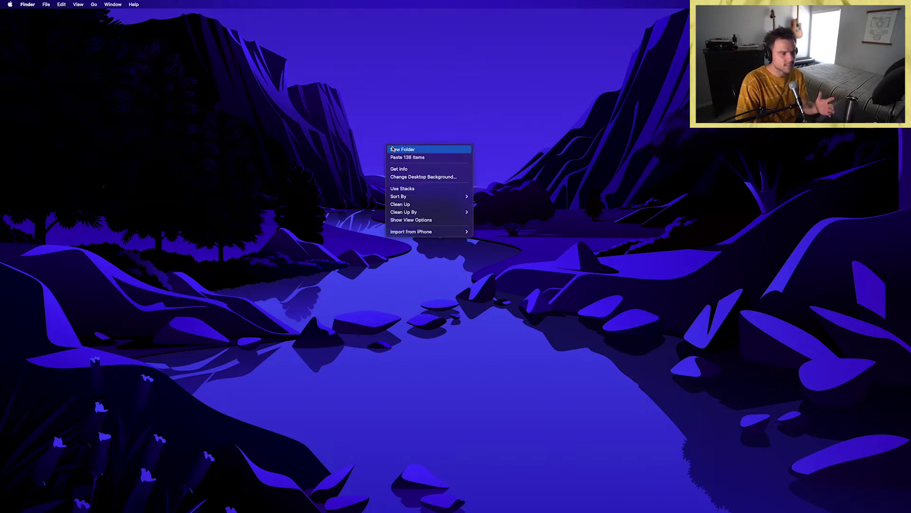
pyautogui.click(399, 149)
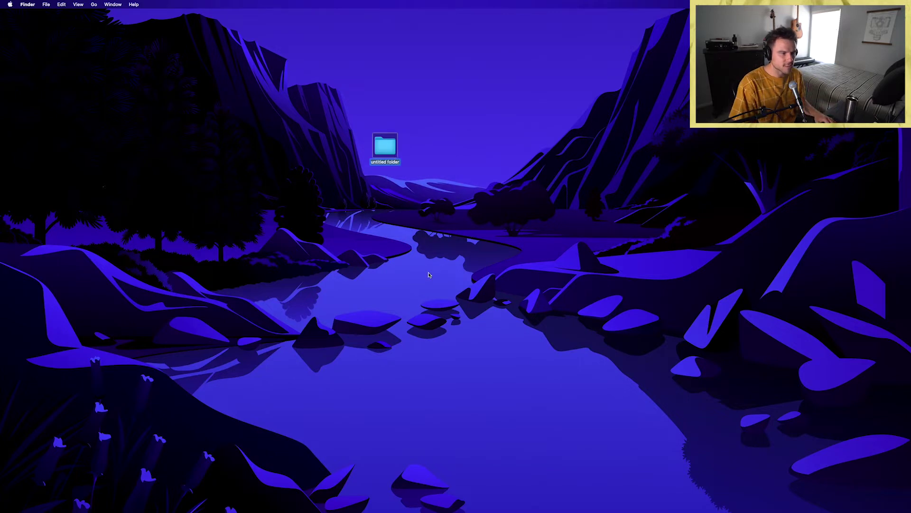
pyautogui.write('Photo')
pyautogui.press('Return')
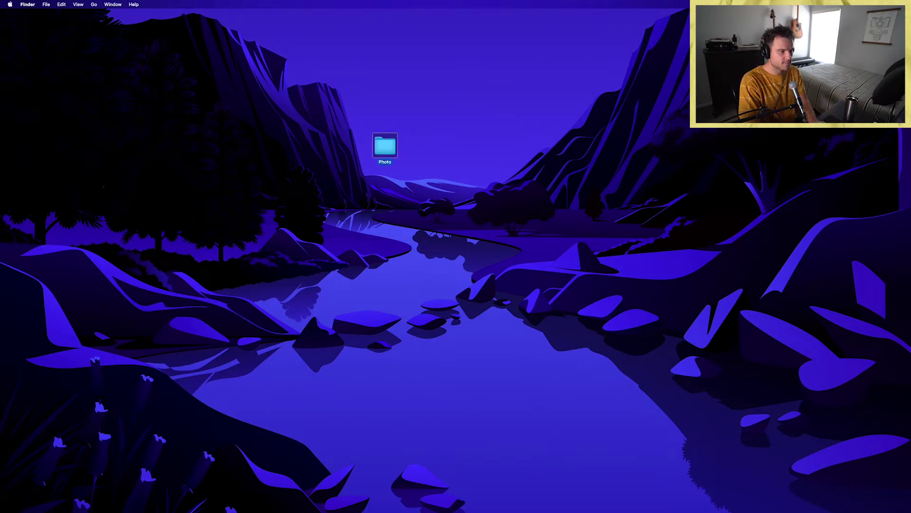
pyautogui.doubleClick(379, 144)
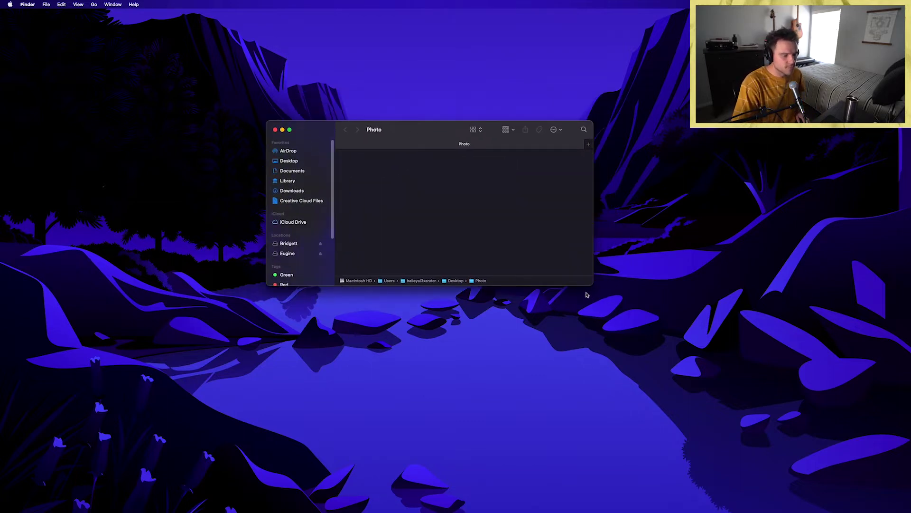
pyautogui.moveTo(592, 285); pyautogui.dragTo(675, 420)
# Step: Add 'Lightroom' and 'Exports' subfolders inside Photo
pyautogui.rightClick(419, 224)
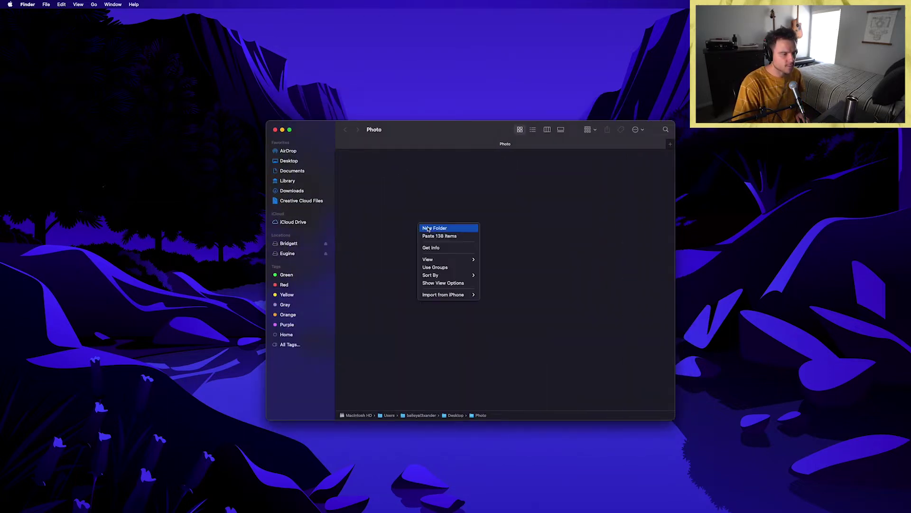
pyautogui.click(444, 228)
pyautogui.write('Lightroom C')
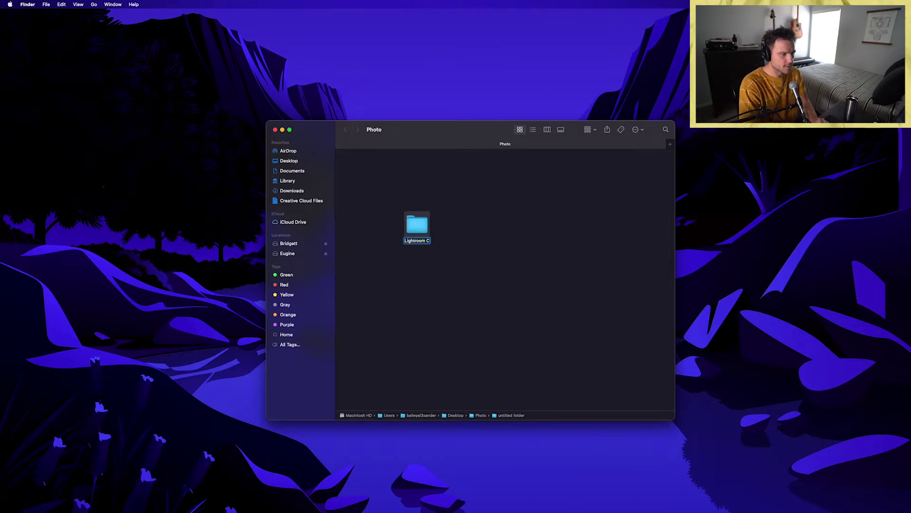
pyautogui.press('Return')
pyautogui.click(559, 266)
pyautogui.moveTo(416, 229); pyautogui.dragTo(407, 171)
pyautogui.rightClick(413, 182)
pyautogui.click(435, 186)
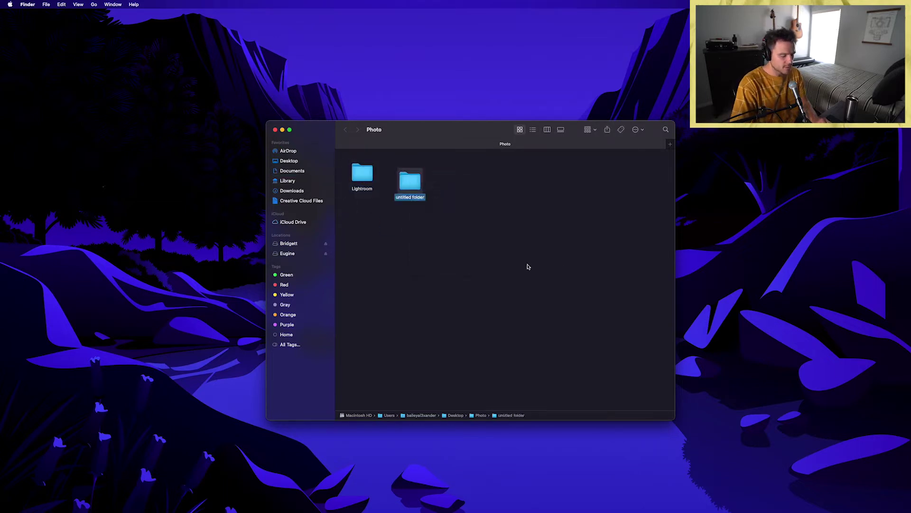
pyautogui.write('Exports')
pyautogui.press('Return')
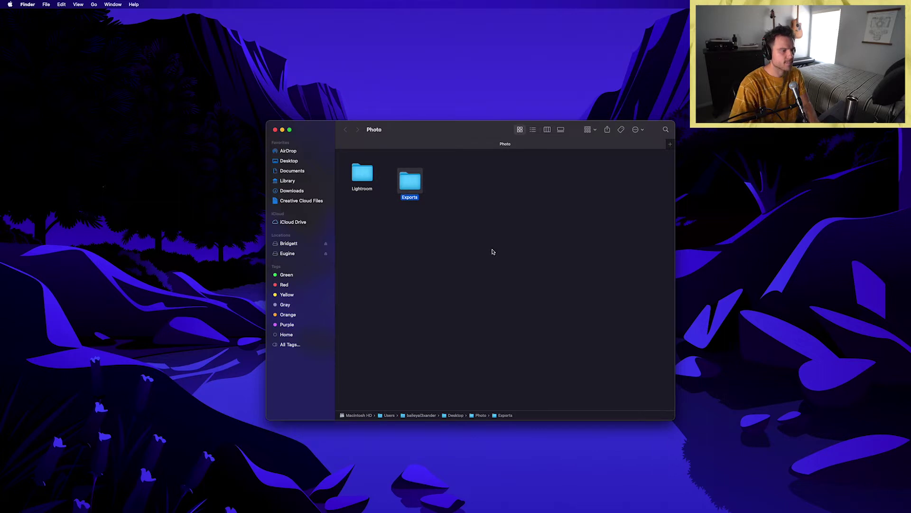
pyautogui.click(450, 219)
# Step: Add a third subfolder named 'RAW's' and close the Photo window
pyautogui.rightClick(420, 181)
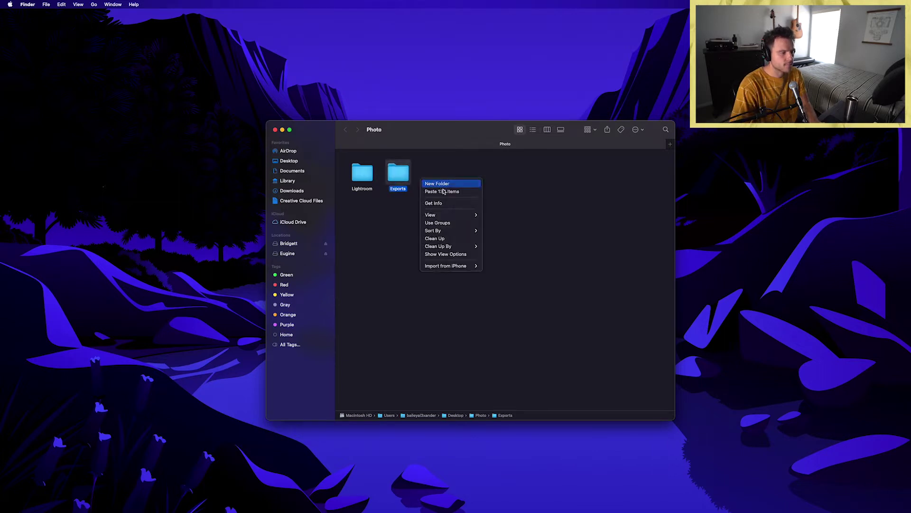
pyautogui.click(442, 184)
pyautogui.write('RA')
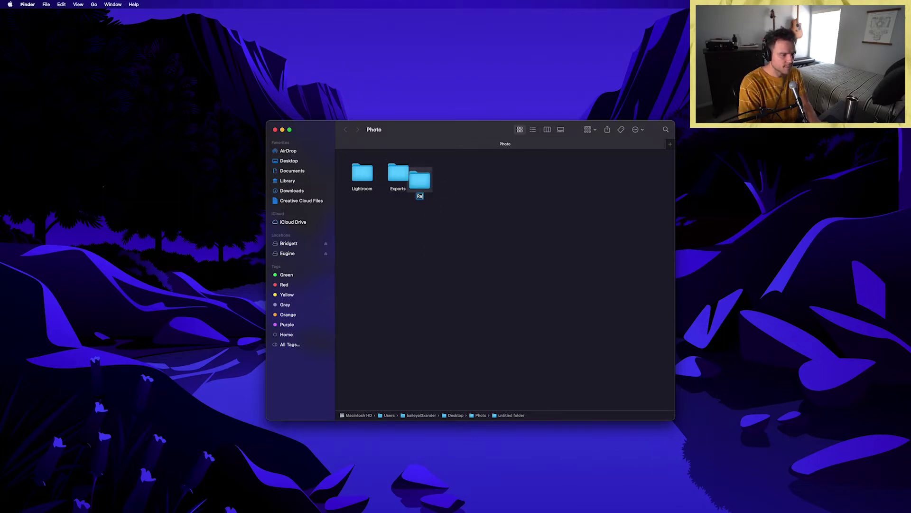
pyautogui.write("W'sd")
pyautogui.press('BackSpace')
pyautogui.press('Return')
pyautogui.click(504, 172)
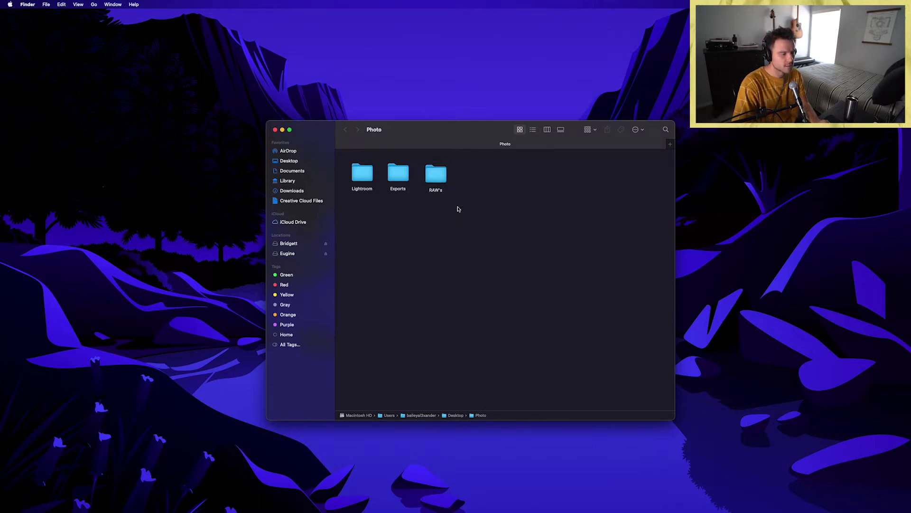
pyautogui.click(276, 129)
pyautogui.moveTo(437, 507)
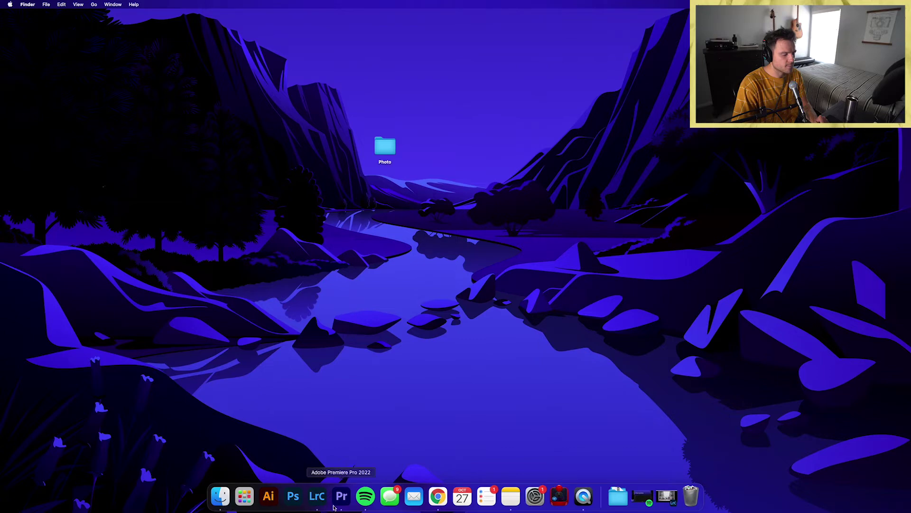
# Step: Launch Lightroom Classic and create a catalog named 'Current' in Desktop > Photo > Lightroom
pyautogui.click(317, 496)
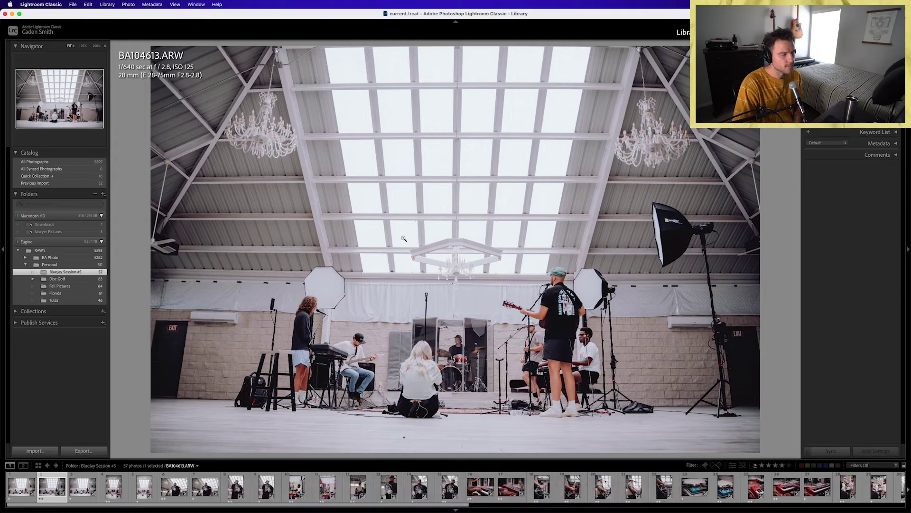
pyautogui.click(72, 4)
pyautogui.click(79, 15)
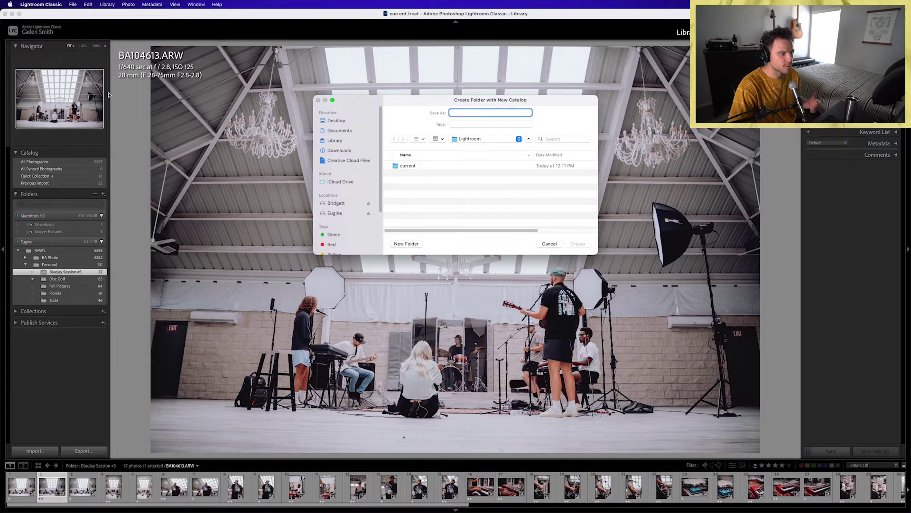
pyautogui.click(336, 121)
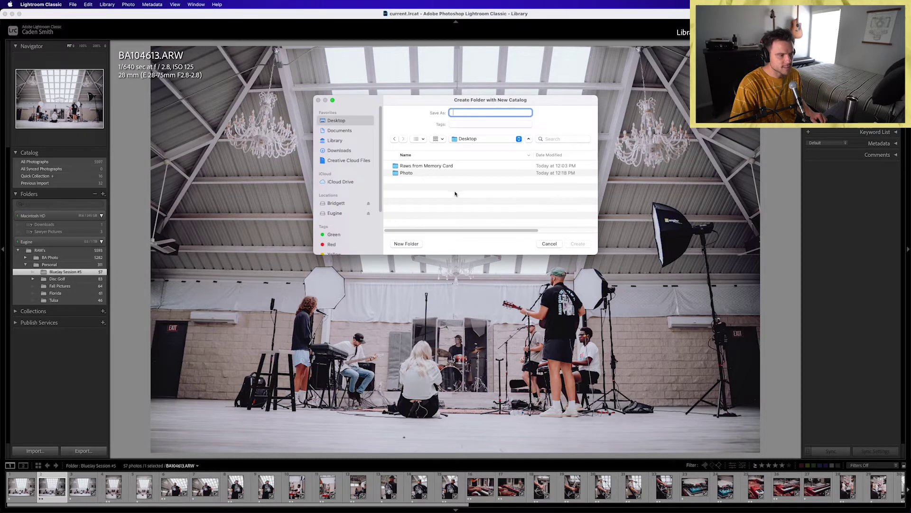
pyautogui.doubleClick(406, 173)
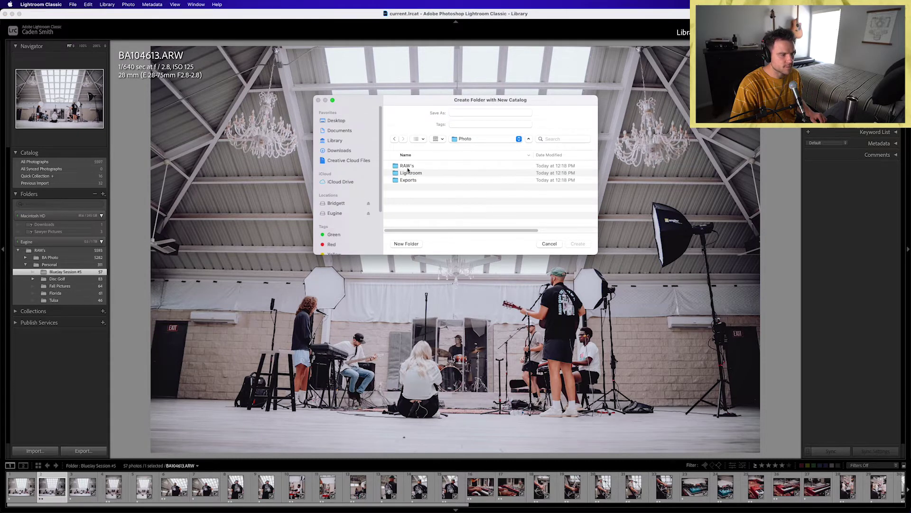
pyautogui.doubleClick(411, 173)
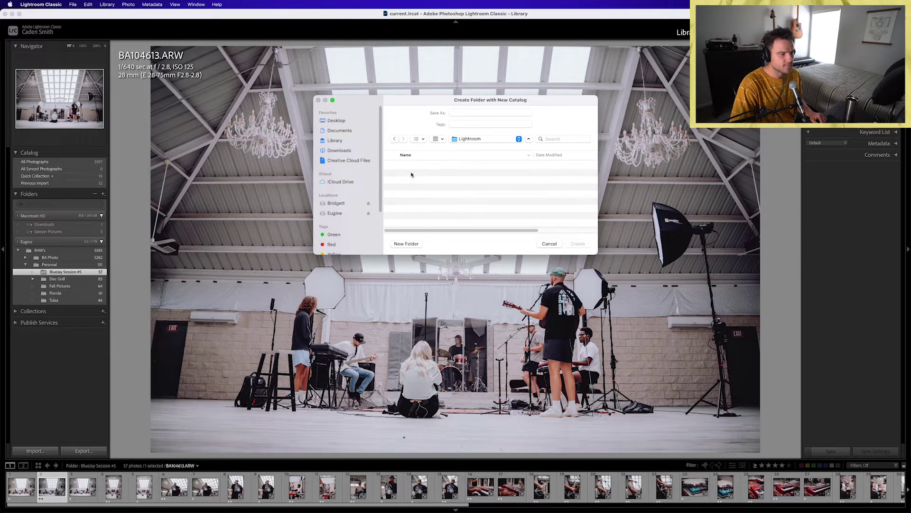
pyautogui.click(468, 115)
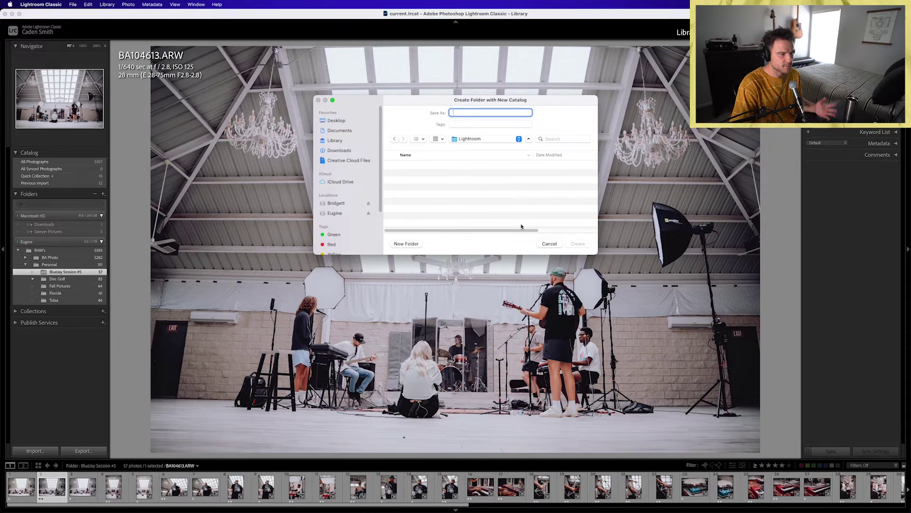
pyautogui.write('Current')
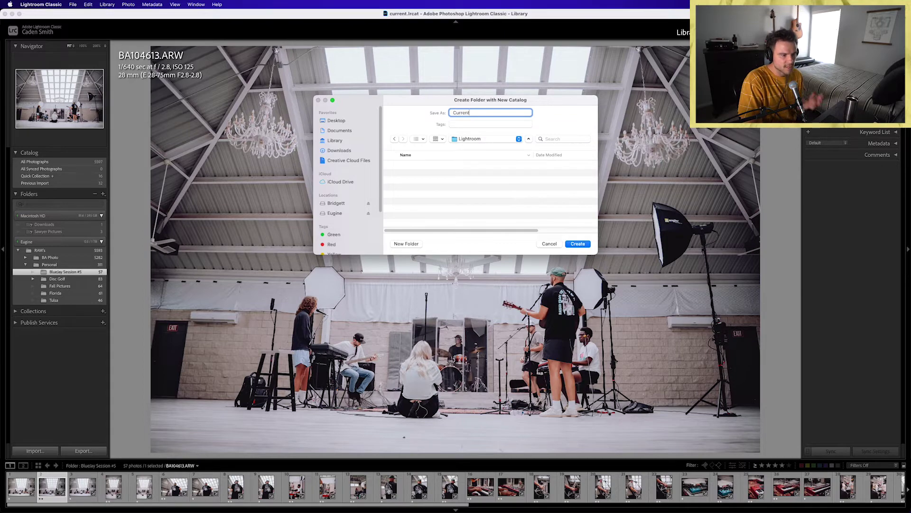
pyautogui.press('Return')
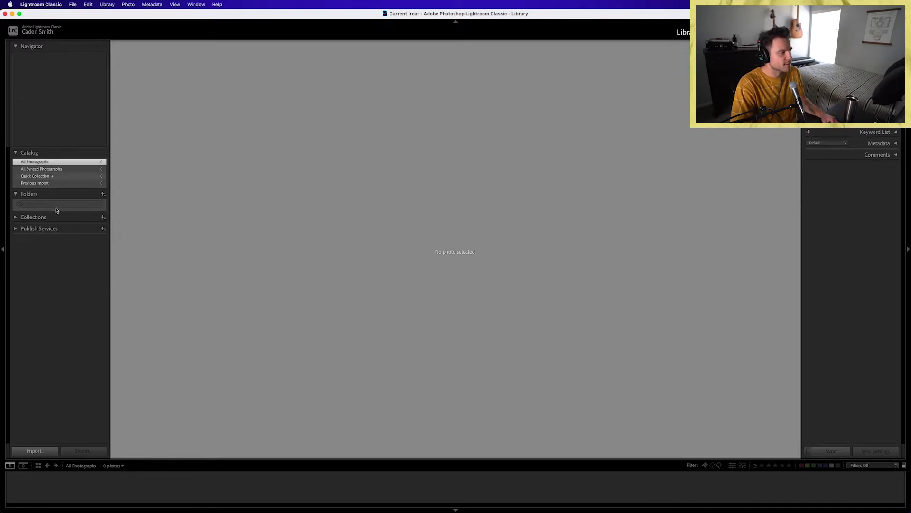
# Step: Open Import and choose the desktop's 'Raws from Memory Card' folder as the source
pyautogui.click(50, 452)
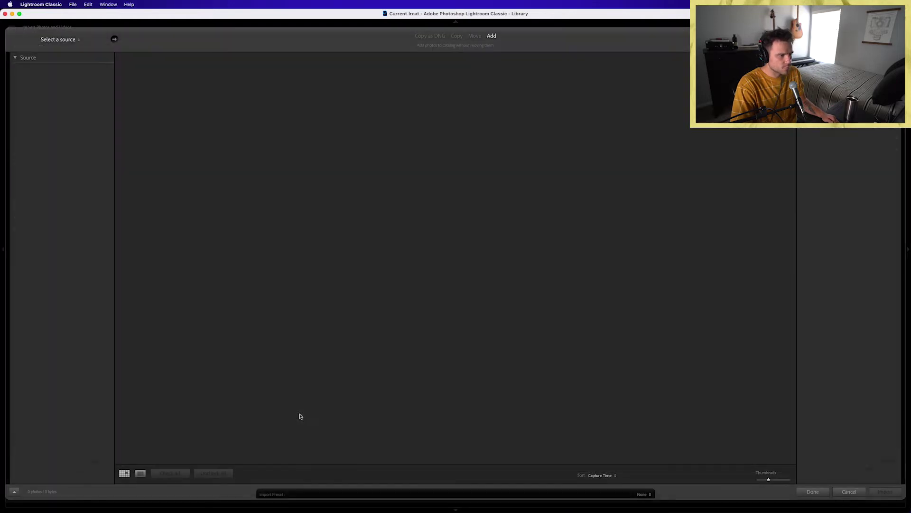
pyautogui.click(18, 106)
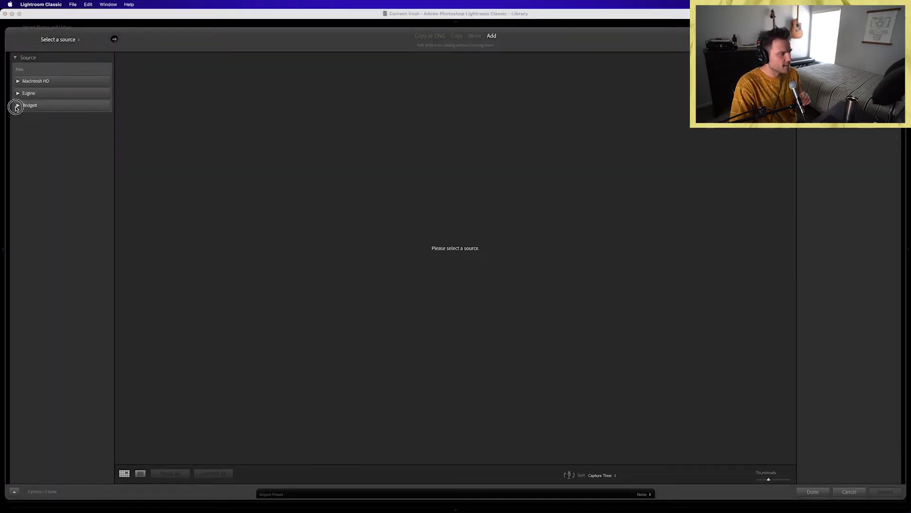
pyautogui.click(17, 81)
pyautogui.click(22, 98)
pyautogui.click(22, 98)
pyautogui.click(22, 111)
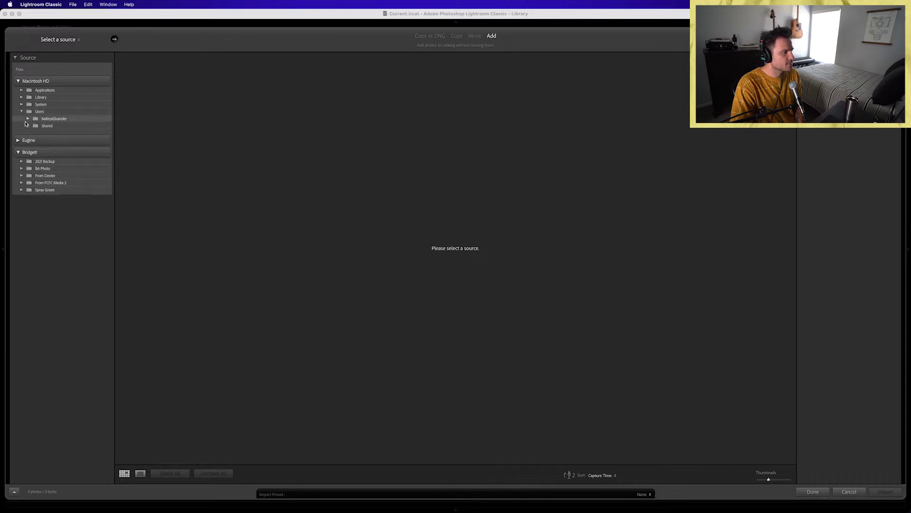
pyautogui.click(28, 125)
pyautogui.click(28, 118)
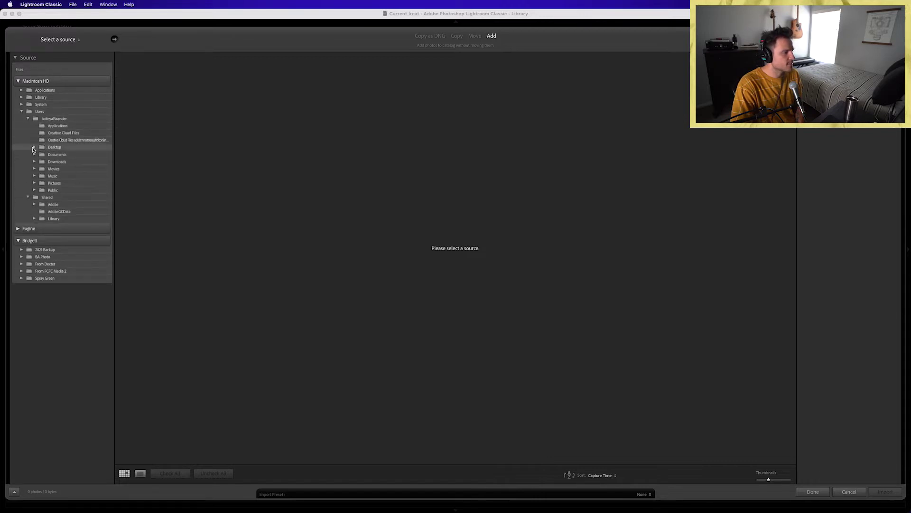
pyautogui.click(34, 147)
pyautogui.click(55, 154)
pyautogui.click(97, 162)
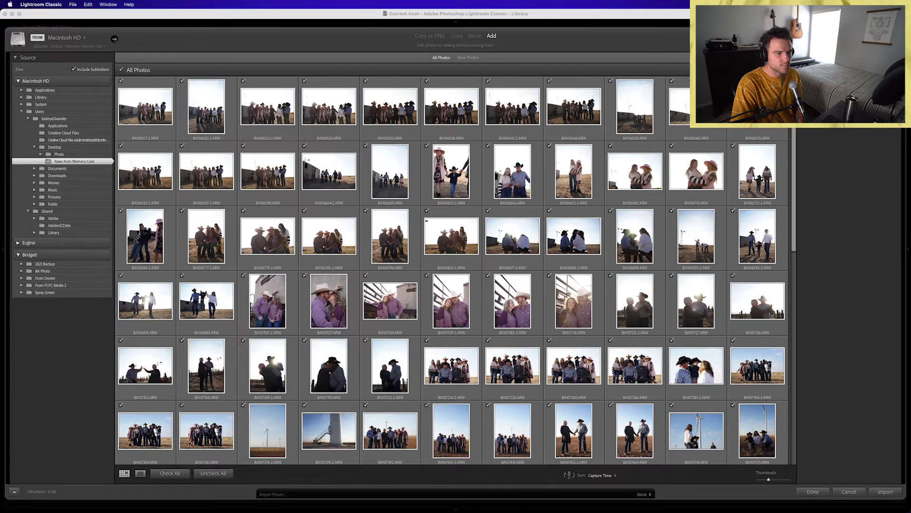
pyautogui.scroll(-15, 807, 213)
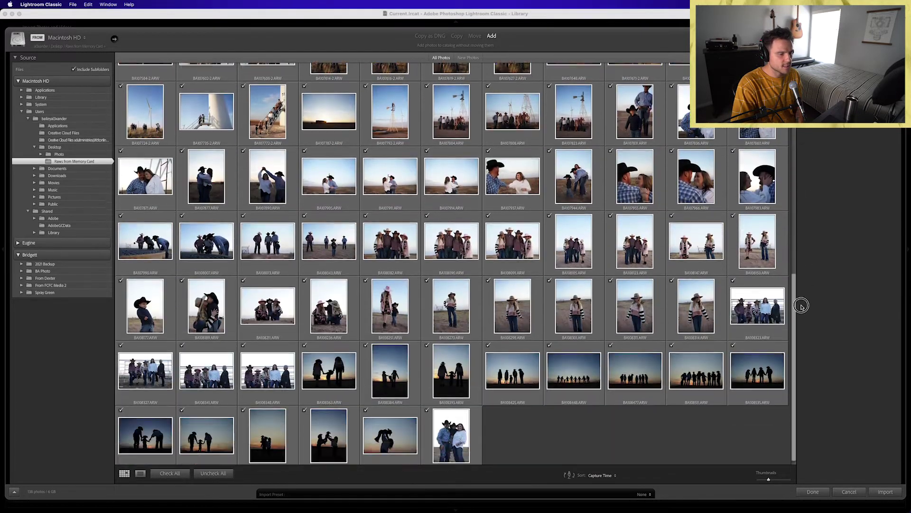
pyautogui.scroll(10, 785, 252)
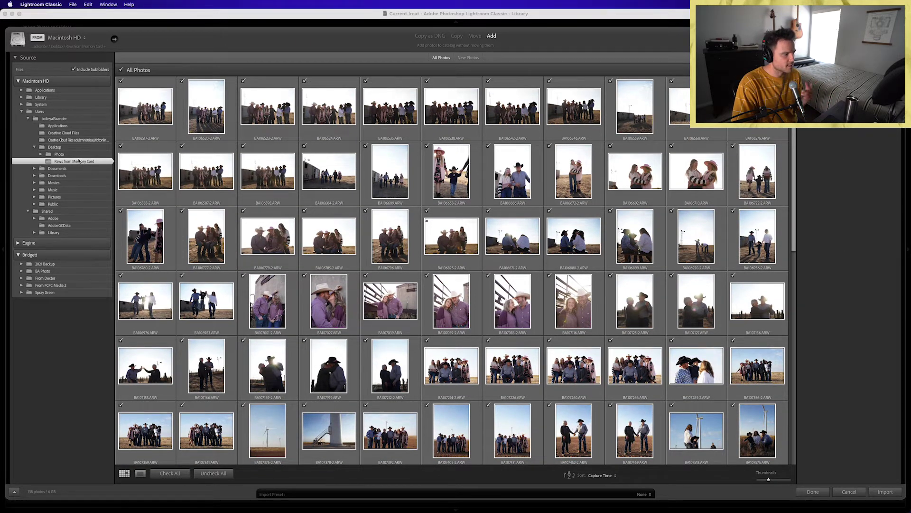
# Step: Switch the import to Copy and pick Desktop > Photo > RAW's as the destination
pyautogui.click(458, 36)
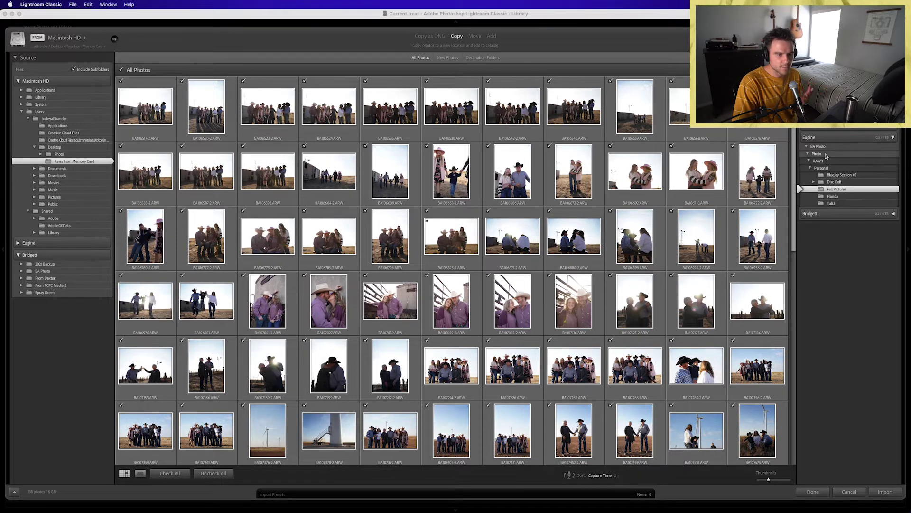
pyautogui.click(825, 147)
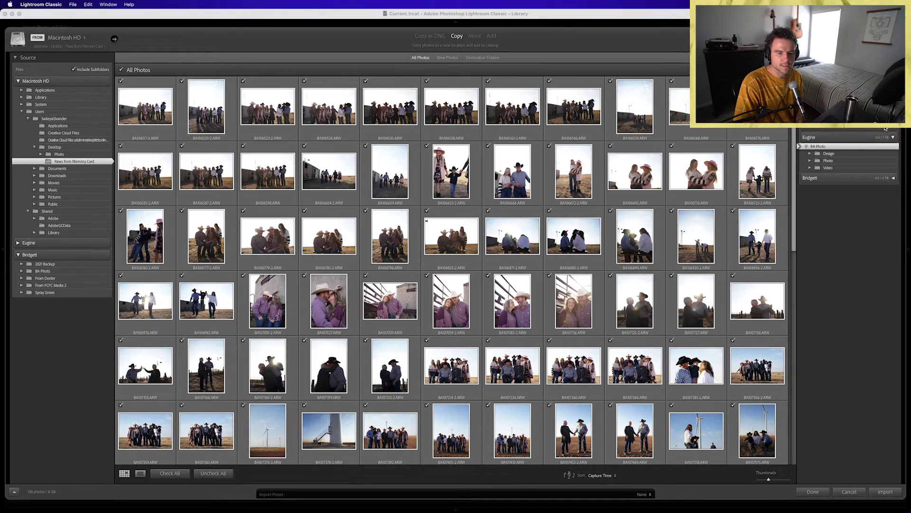
pyautogui.scroll(3, 855, 147)
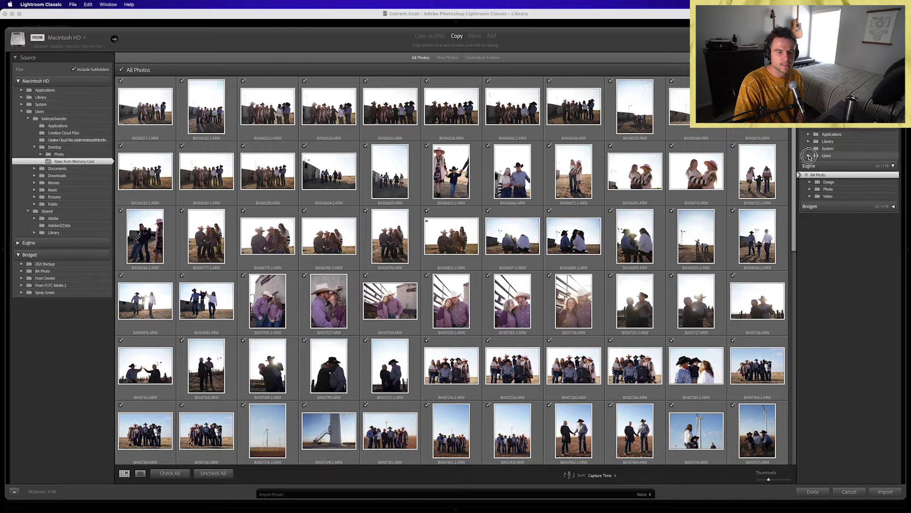
pyautogui.click(815, 163)
pyautogui.click(827, 192)
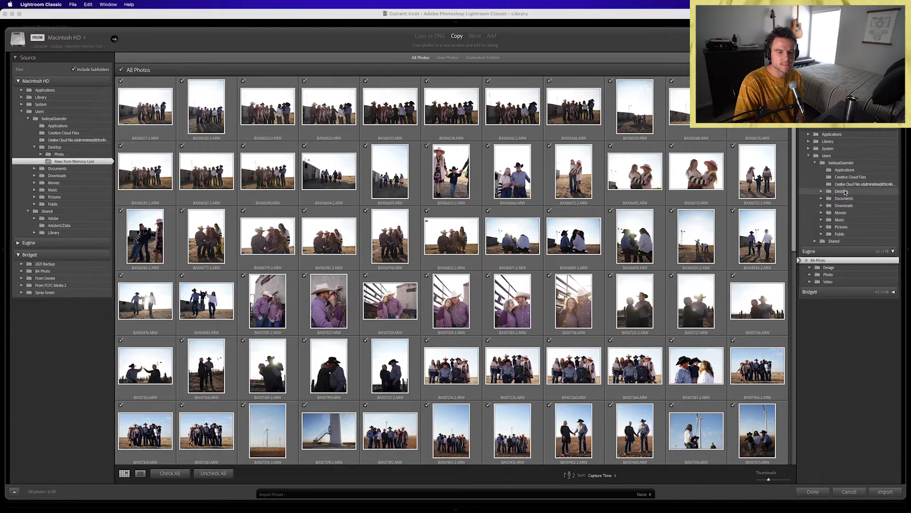
pyautogui.click(821, 192)
pyautogui.click(828, 199)
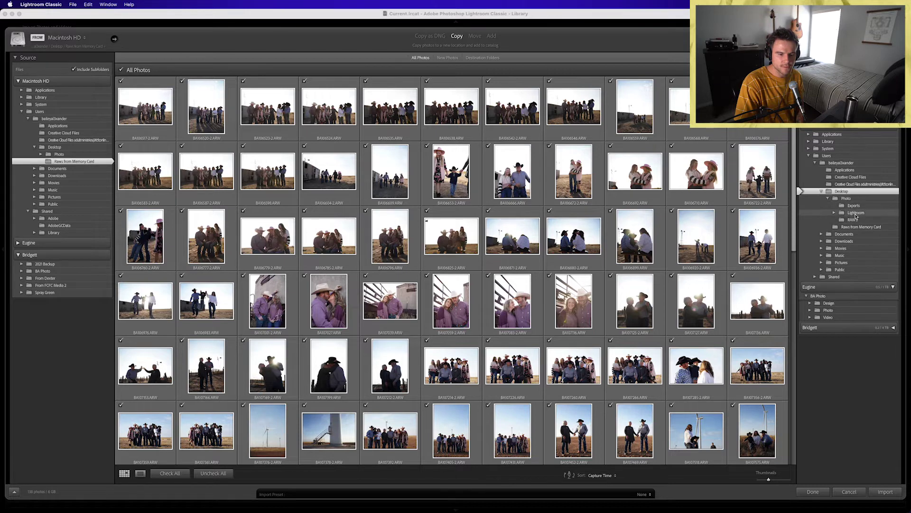
pyautogui.click(853, 220)
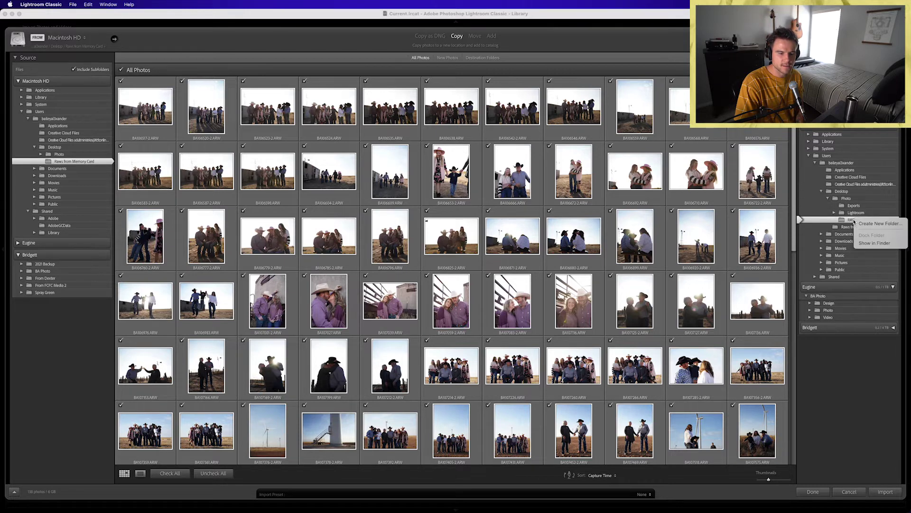
# Step: Create a 'Family Session #1' folder inside RAW's and choose it as the destination
pyautogui.click(861, 221)
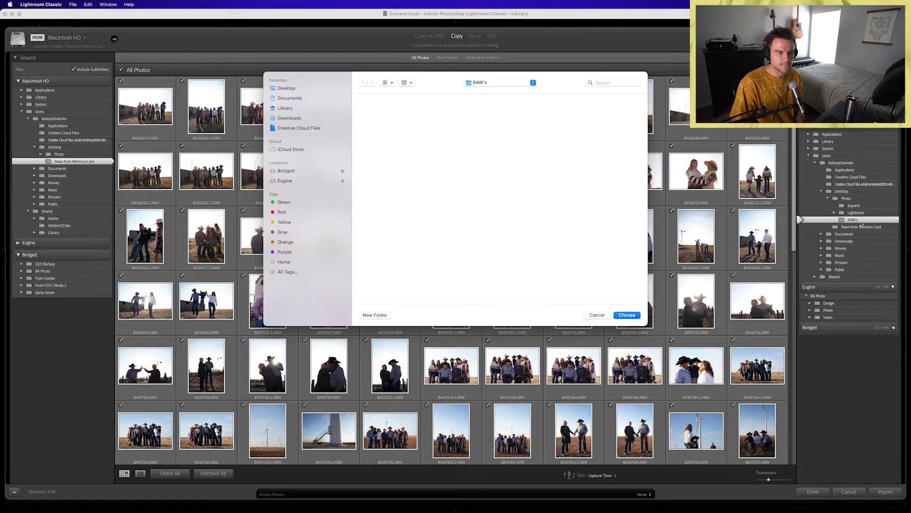
pyautogui.click(378, 314)
pyautogui.write('Family Session #')
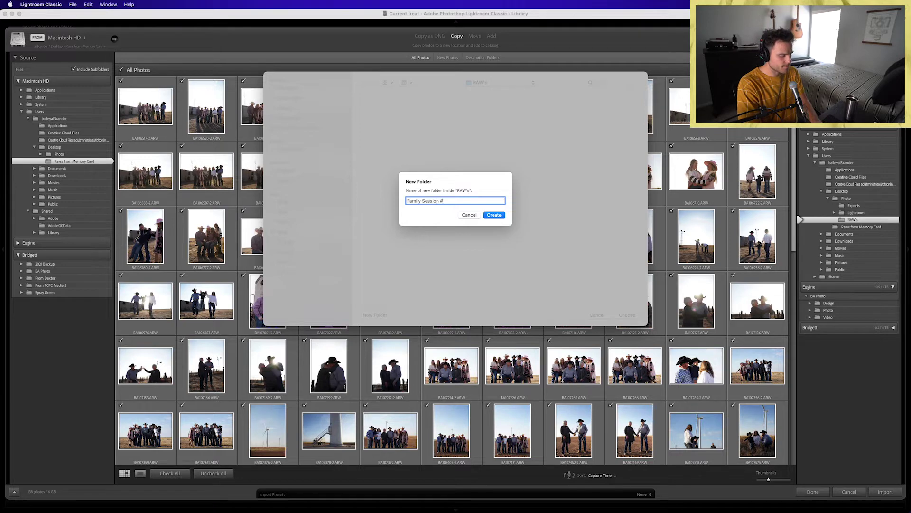
pyautogui.write('1')
pyautogui.press('Return')
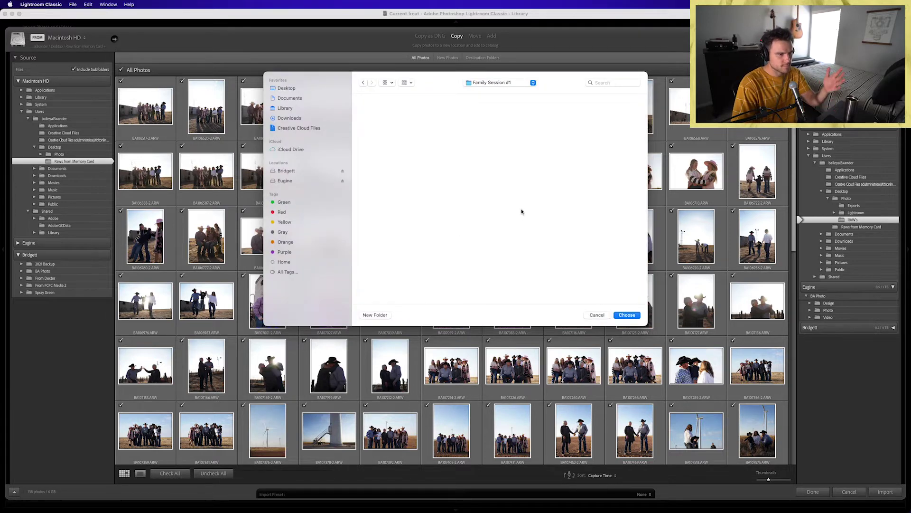
pyautogui.click(634, 316)
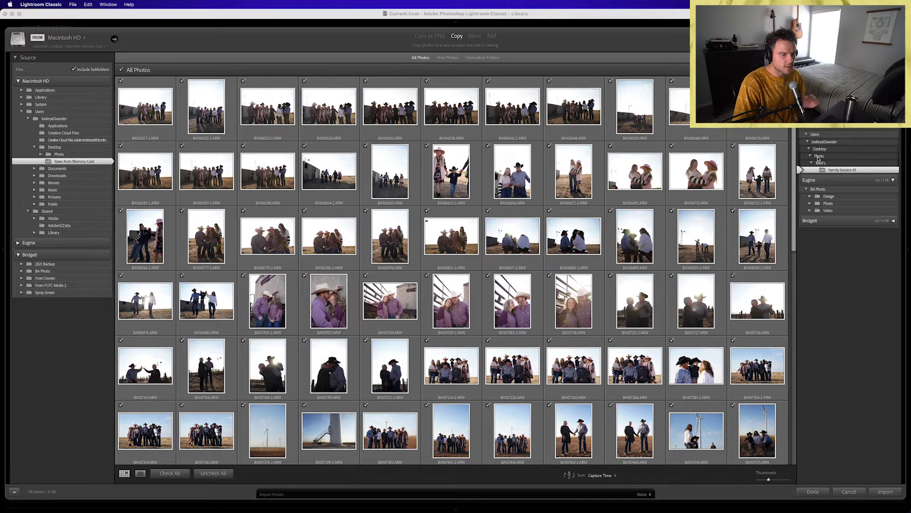
pyautogui.moveTo(404, 511)
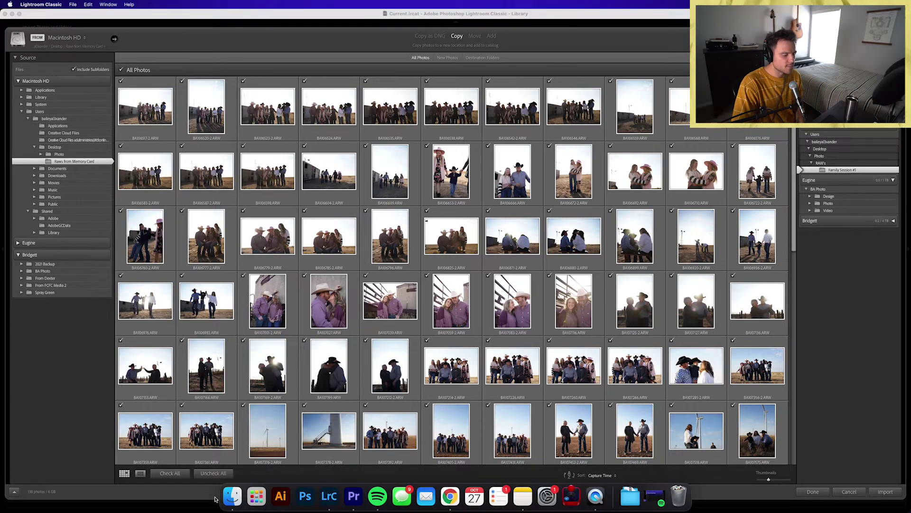
pyautogui.click(233, 501)
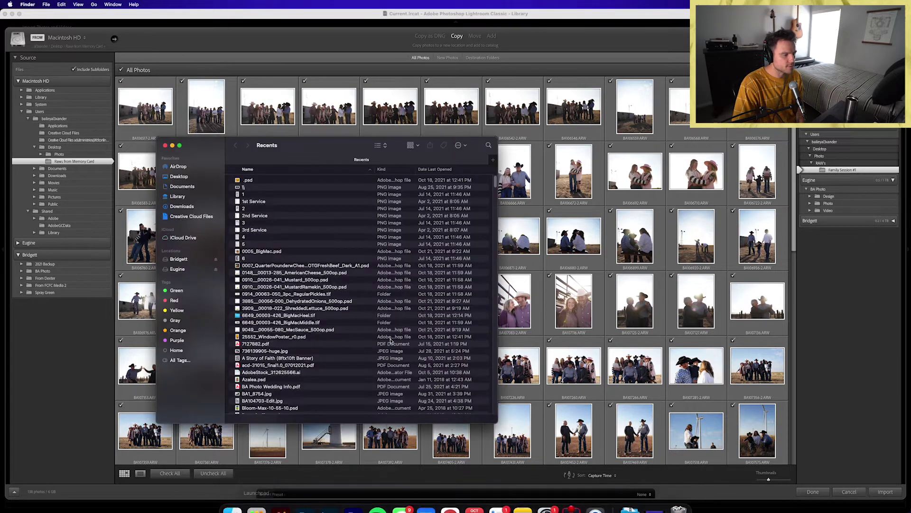
# Step: Confirm the empty Family Session #1 folder exists in Finder, then import the 138 photos
pyautogui.click(180, 177)
pyautogui.doubleClick(248, 180)
pyautogui.doubleClick(257, 195)
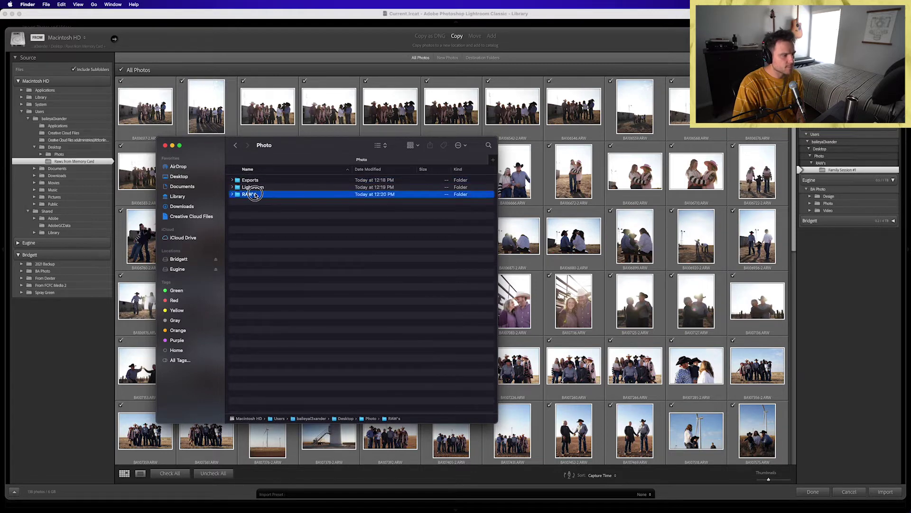
pyautogui.doubleClick(263, 182)
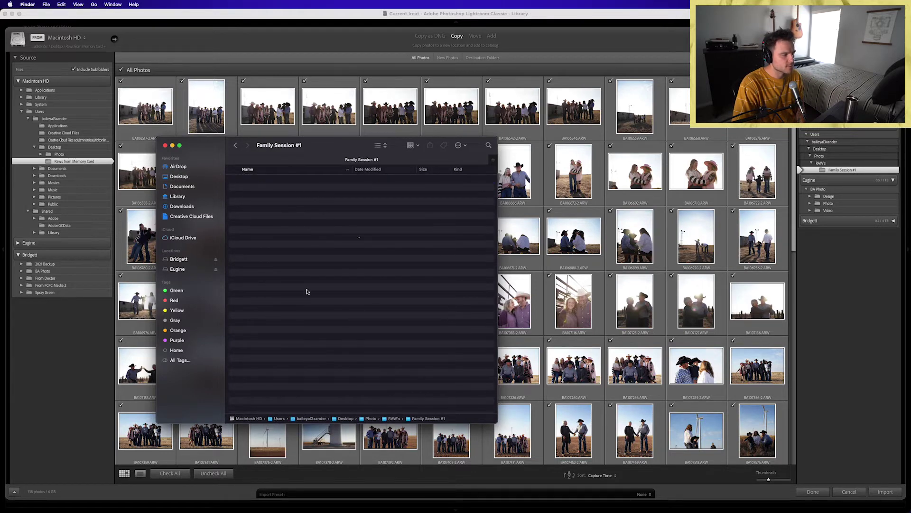
pyautogui.click(235, 148)
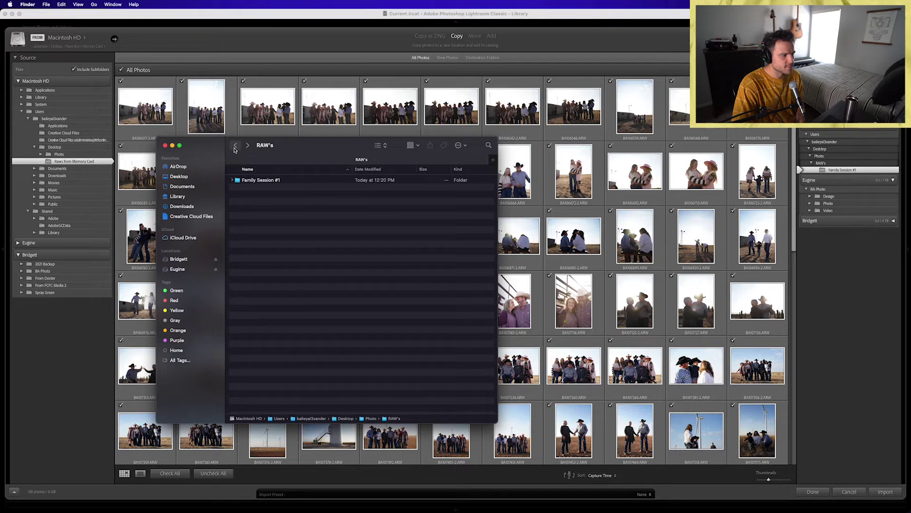
pyautogui.click(235, 148)
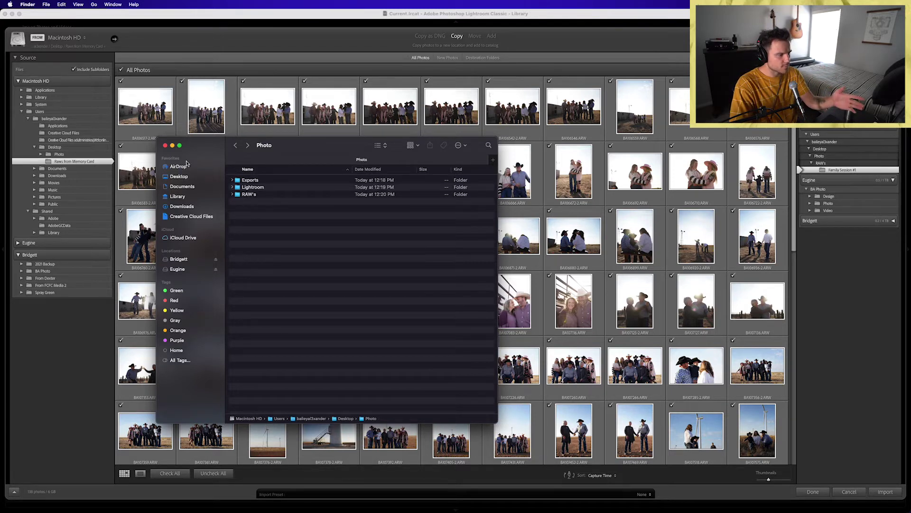
pyautogui.click(165, 145)
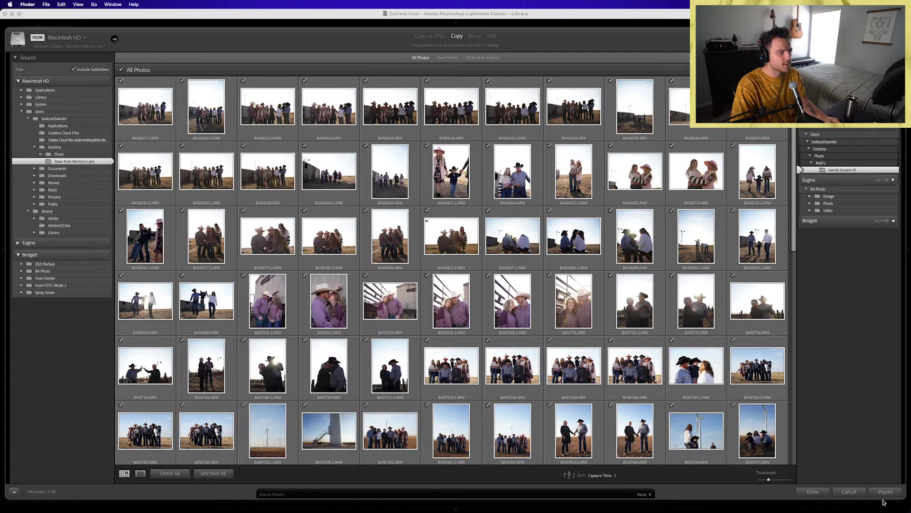
pyautogui.click(877, 490)
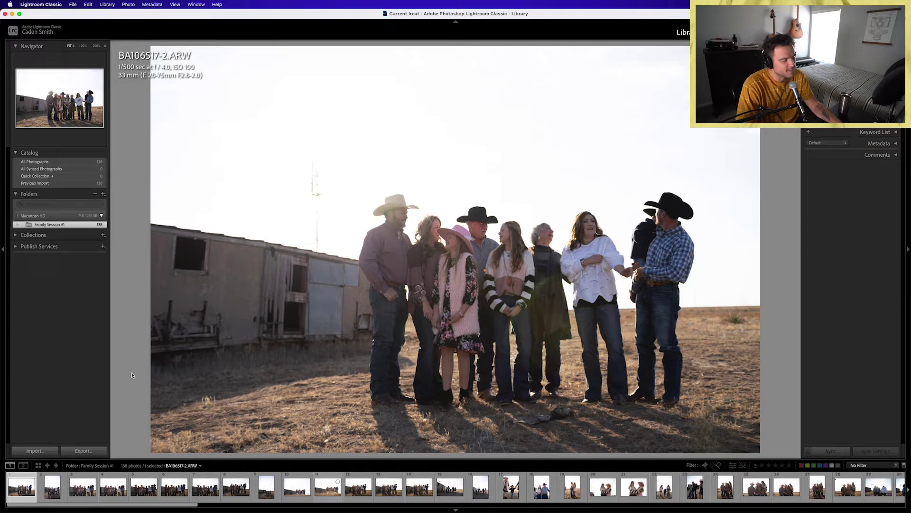
pyautogui.press('Right')
pyautogui.press('Right')
pyautogui.press('Right')
pyautogui.press('Right')
pyautogui.press('Right')
pyautogui.press('Right')
pyautogui.press('Right')
pyautogui.press('Right')
pyautogui.press('Right')
pyautogui.press('Right')
pyautogui.press('Right')
pyautogui.press('Right')
pyautogui.press('Right')
pyautogui.press('Right')
pyautogui.press('Right')
pyautogui.press('Right')
pyautogui.press('Right')
pyautogui.press('Right')
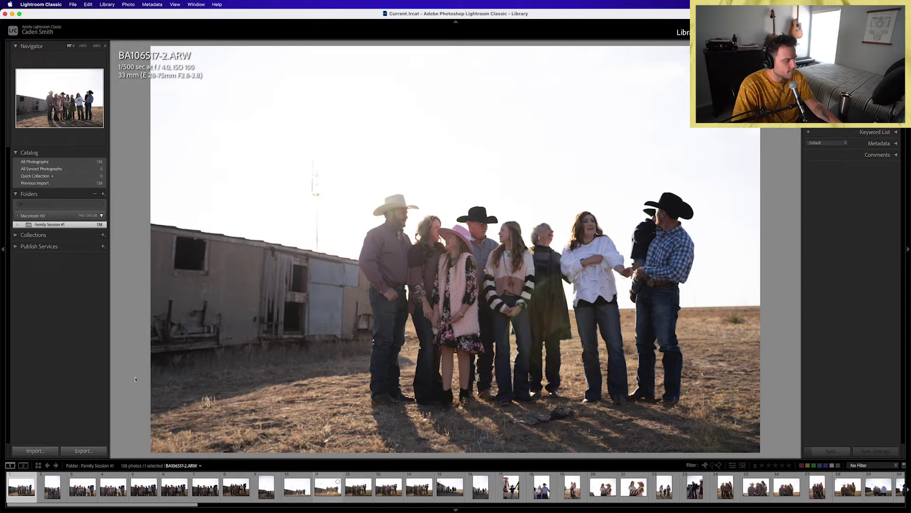
pyautogui.press('Right')
pyautogui.press('Right')
pyautogui.press('Right')
pyautogui.press('Right')
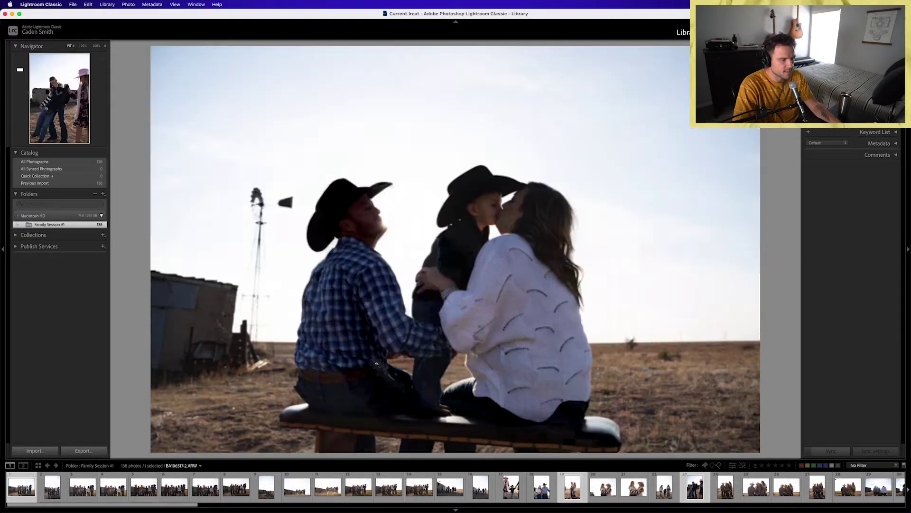
pyautogui.press('Right')
pyautogui.press('Right')
pyautogui.press('Right')
pyautogui.press('Right')
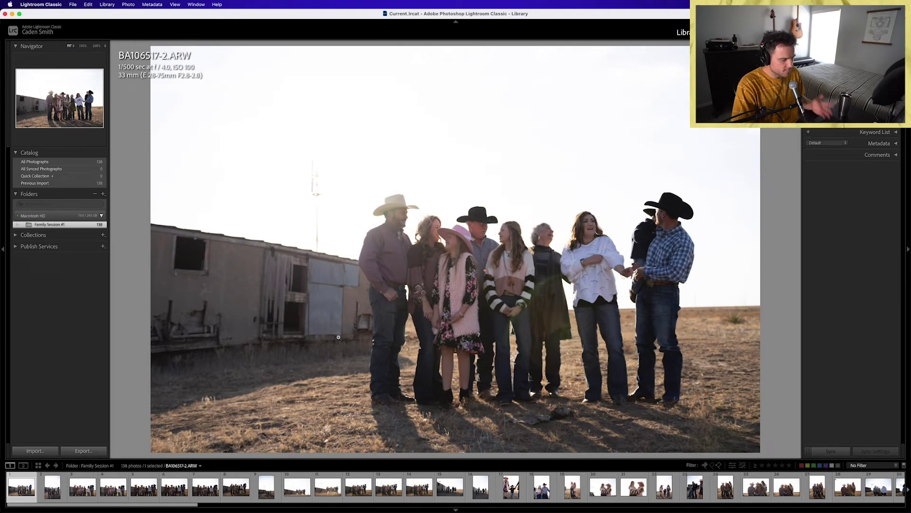
pyautogui.press('p')
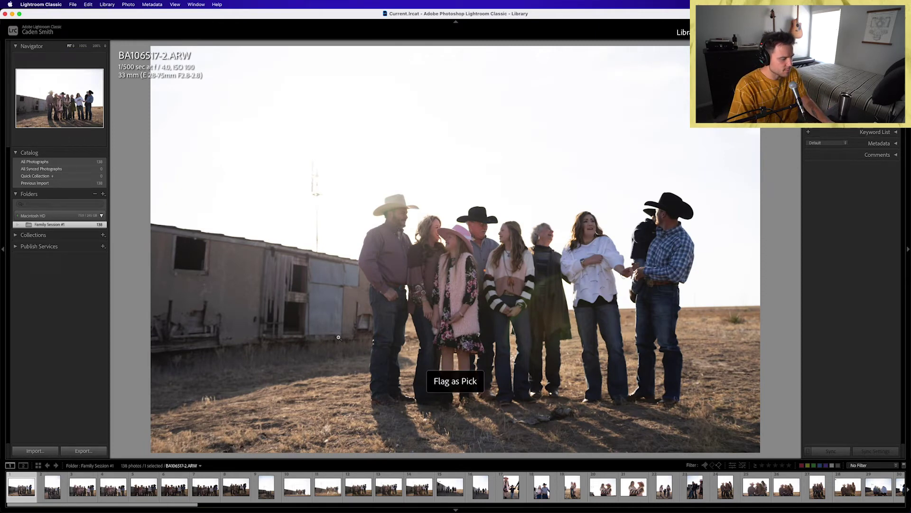
pyautogui.press('u')
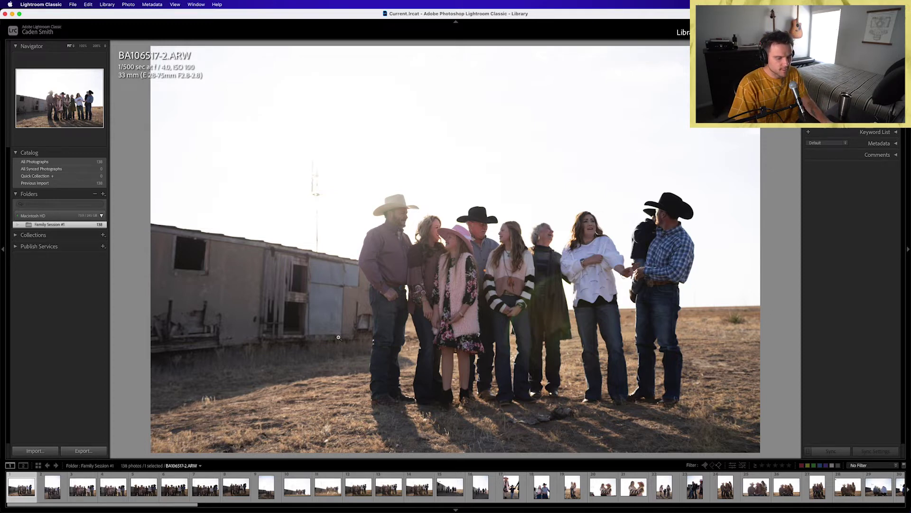
pyautogui.press('1')
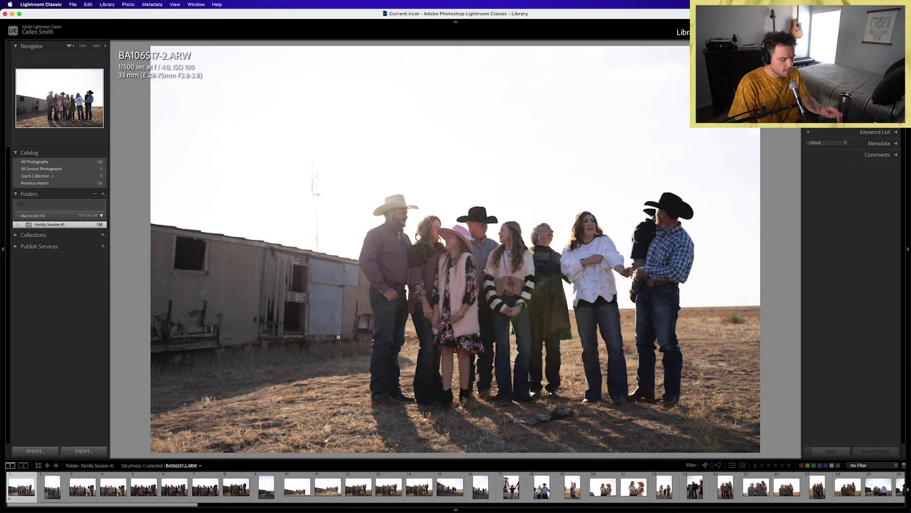
pyautogui.press('2')
pyautogui.press('3')
pyautogui.press('4')
pyautogui.press('5')
pyautogui.press('4')
pyautogui.press('3')
pyautogui.press('p')
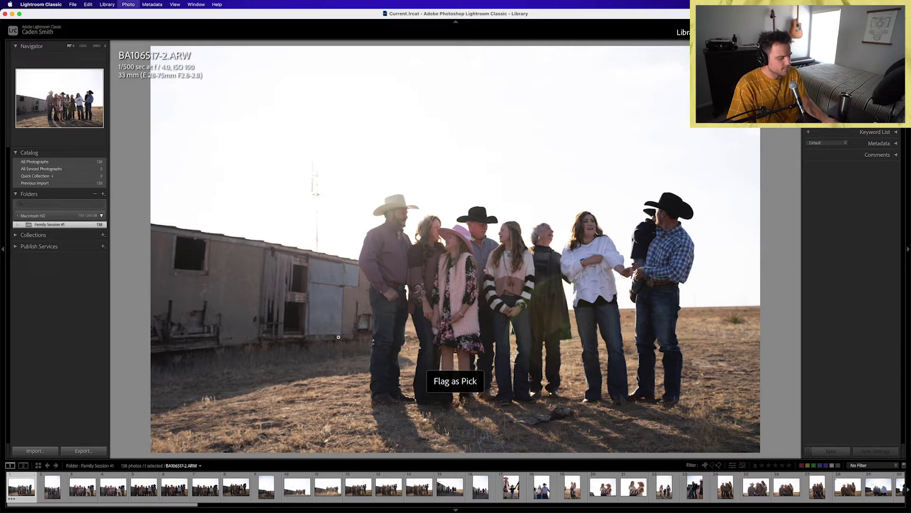
pyautogui.press('1')
pyautogui.press('u')
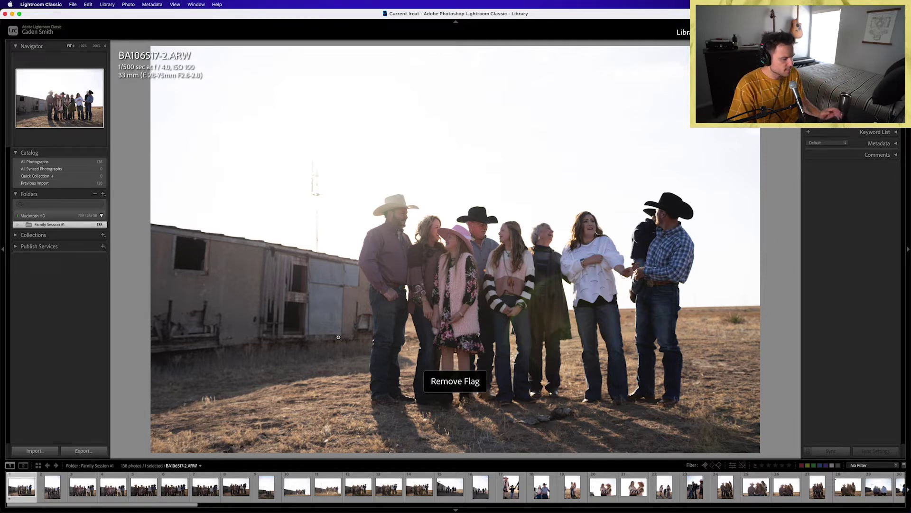
pyautogui.press('0')
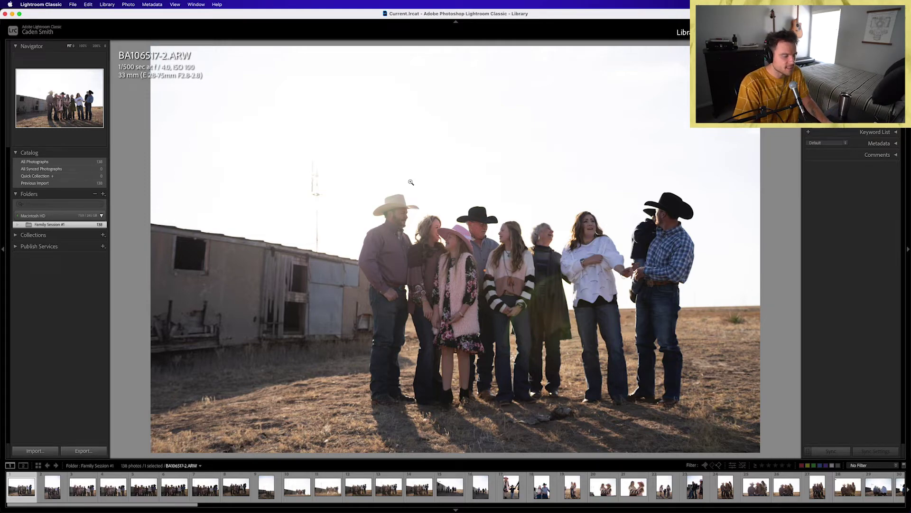
pyautogui.press('Right')
pyautogui.press('Right')
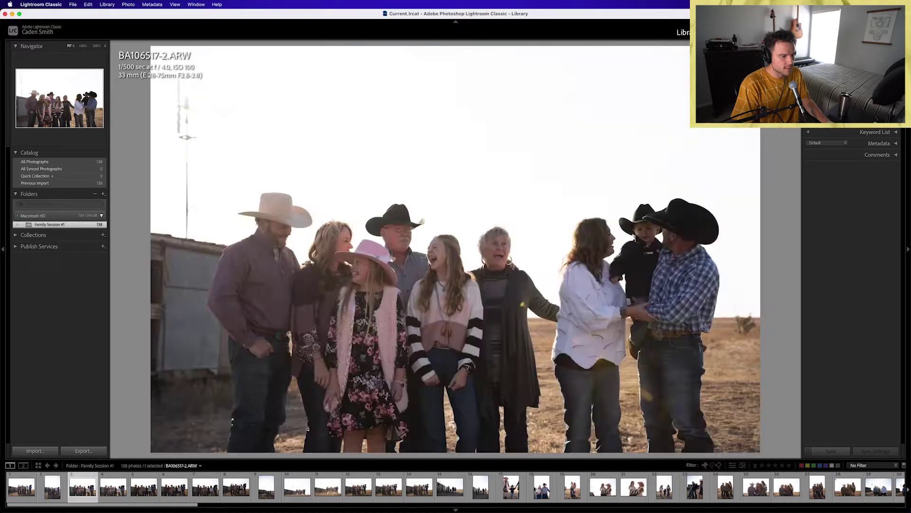
pyautogui.press('Left')
pyautogui.press('Left')
pyautogui.press('1')
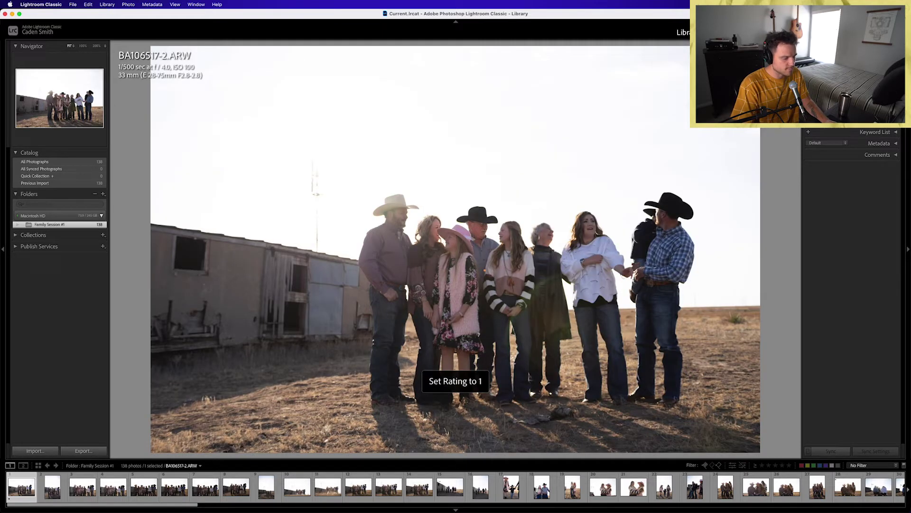
pyautogui.press('0')
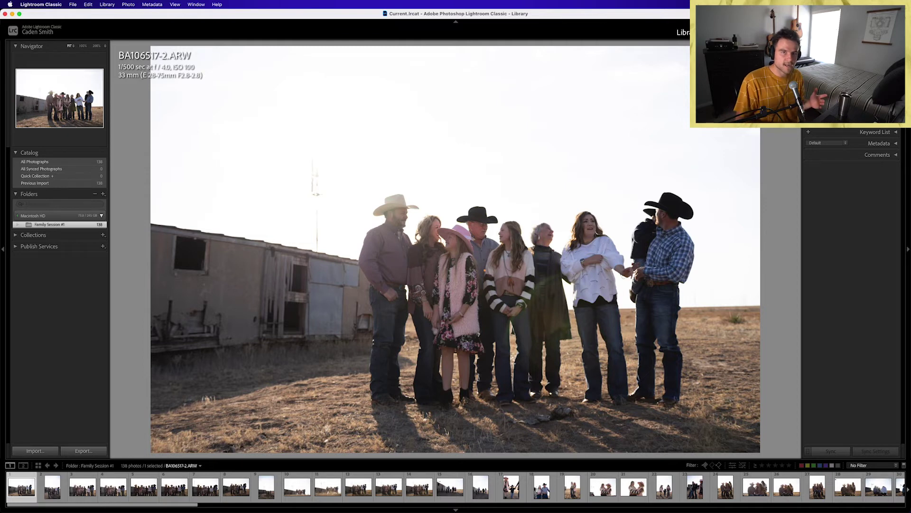
# Step: Filter to photos rated one star or more and review them, returning to BA106517-2
pyautogui.press('super+l')
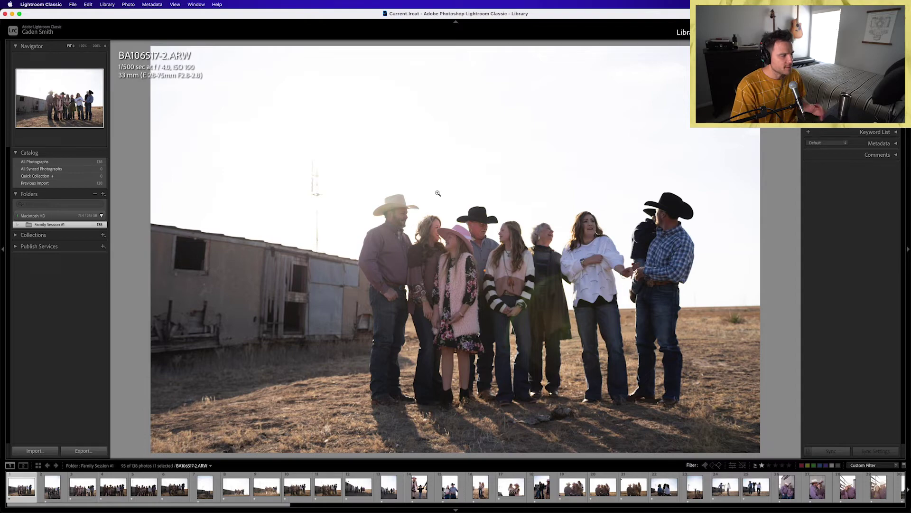
pyautogui.press('Right')
pyautogui.press('Right')
pyautogui.press('Right')
pyautogui.press('Right')
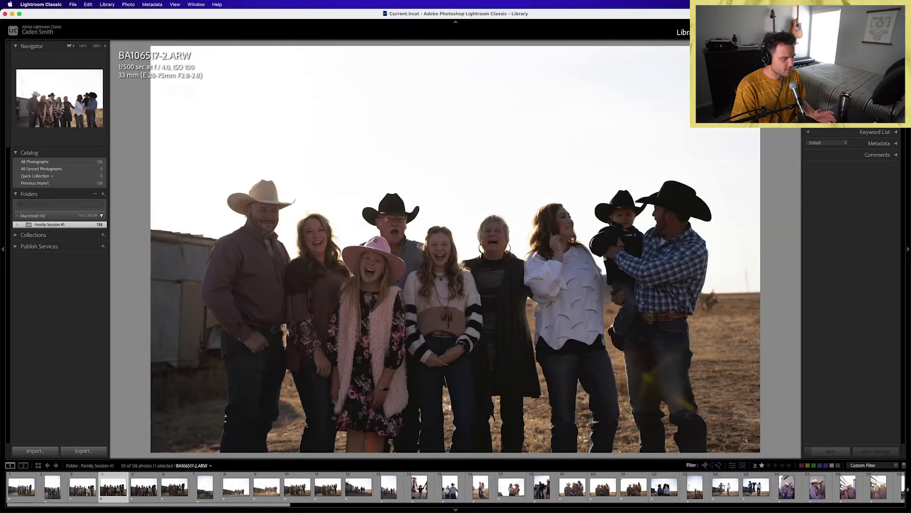
pyautogui.press('Right')
pyautogui.press('Right')
pyautogui.press('Right')
pyautogui.press('Right')
pyautogui.press('Right')
pyautogui.press('Right')
pyautogui.press('Right')
pyautogui.press('Right')
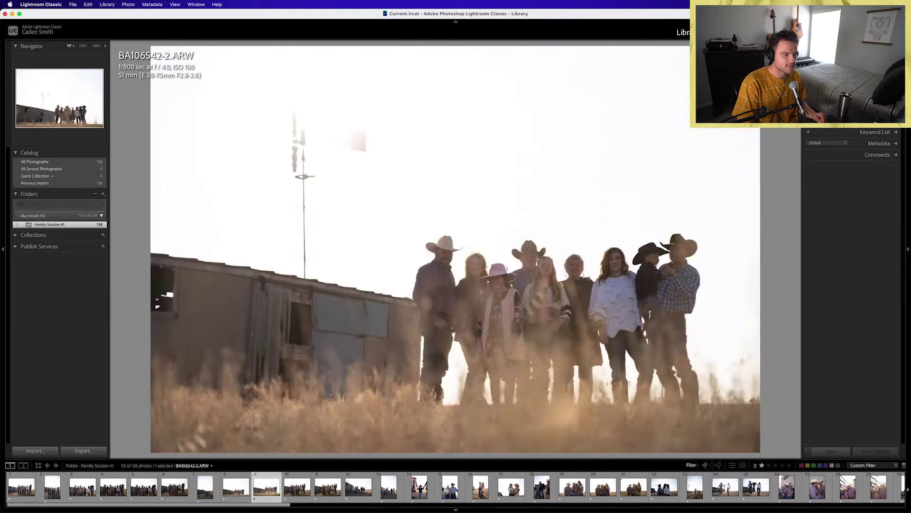
pyautogui.press('Right')
pyautogui.press('Right')
pyautogui.press('Right')
pyautogui.press('Right')
pyautogui.press('Right')
pyautogui.press('Right')
pyautogui.press('Right')
pyautogui.press('Right')
pyautogui.press('Right')
pyautogui.press('Right')
pyautogui.press('Right')
pyautogui.press('Right')
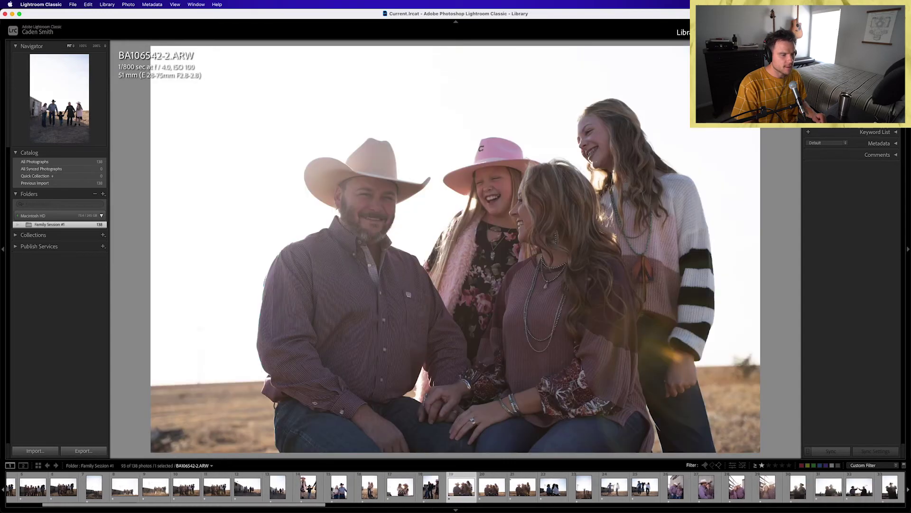
pyautogui.press('Right')
pyautogui.press('Right')
pyautogui.press('Right')
pyautogui.press('Right')
pyautogui.press('Right')
pyautogui.press('Right')
pyautogui.press('Right')
pyautogui.press('Right')
pyautogui.press('Right')
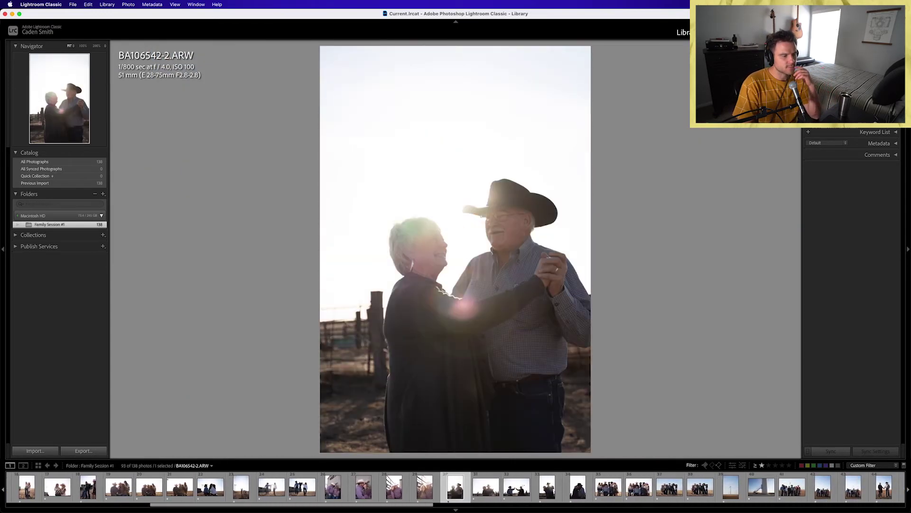
pyautogui.press('Right')
pyautogui.press('Right')
pyautogui.press('Right')
pyautogui.press('Right')
pyautogui.press('Right')
pyautogui.press('Right')
pyautogui.press('Right')
pyautogui.press('Right')
pyautogui.press('Right')
pyautogui.press('Right')
pyautogui.press('Right')
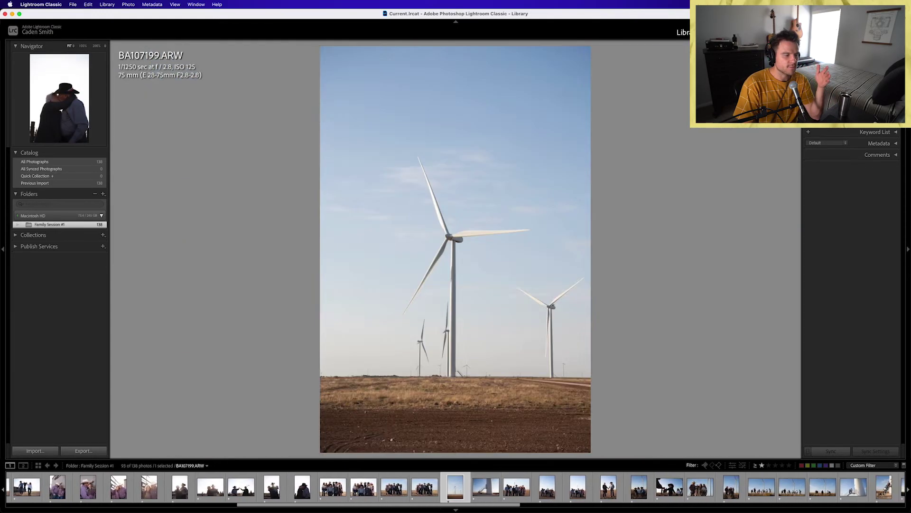
pyautogui.press('Right')
pyautogui.press('Right')
pyautogui.press('Right')
pyautogui.press('Right')
pyautogui.press('Right')
pyautogui.press('Right')
pyautogui.press('Right')
pyautogui.press('Right')
pyautogui.press('Right')
pyautogui.press('Right')
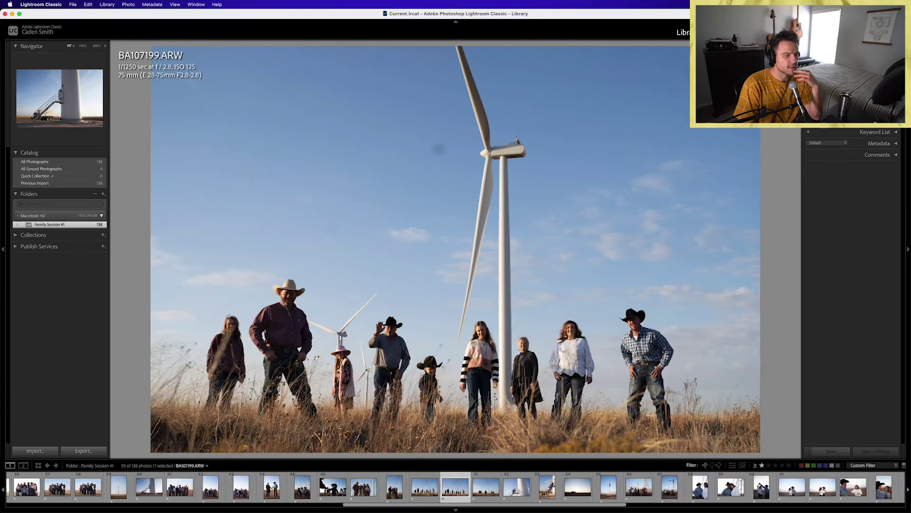
pyautogui.press('Right')
pyautogui.press('Right')
pyautogui.press('Right')
pyautogui.press('Right')
pyautogui.press('Right')
pyautogui.press('Right')
pyautogui.press('Right')
pyautogui.press('Right')
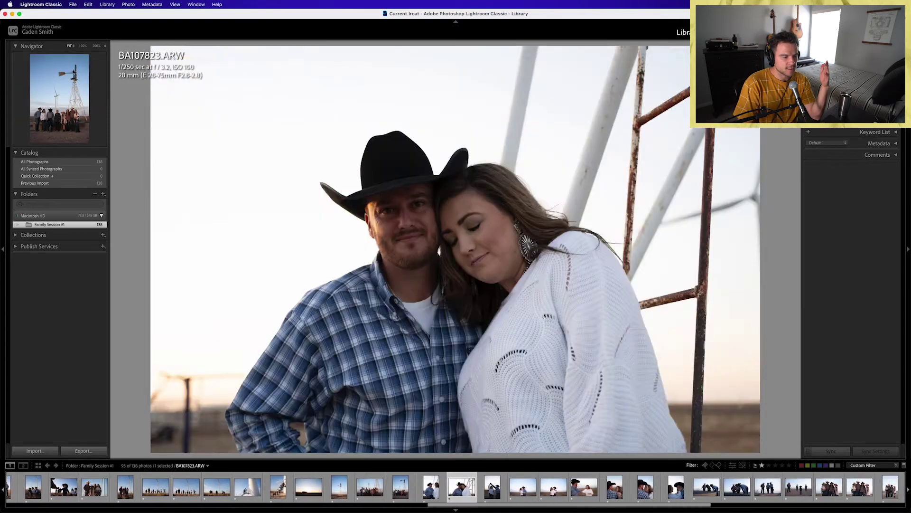
pyautogui.press('Right')
pyautogui.press('Right')
pyautogui.press('Right')
pyautogui.press('Right')
pyautogui.press('Right')
pyautogui.press('Right')
pyautogui.press('Right')
pyautogui.press('Right')
pyautogui.press('Right')
pyautogui.press('Right')
pyautogui.press('Right')
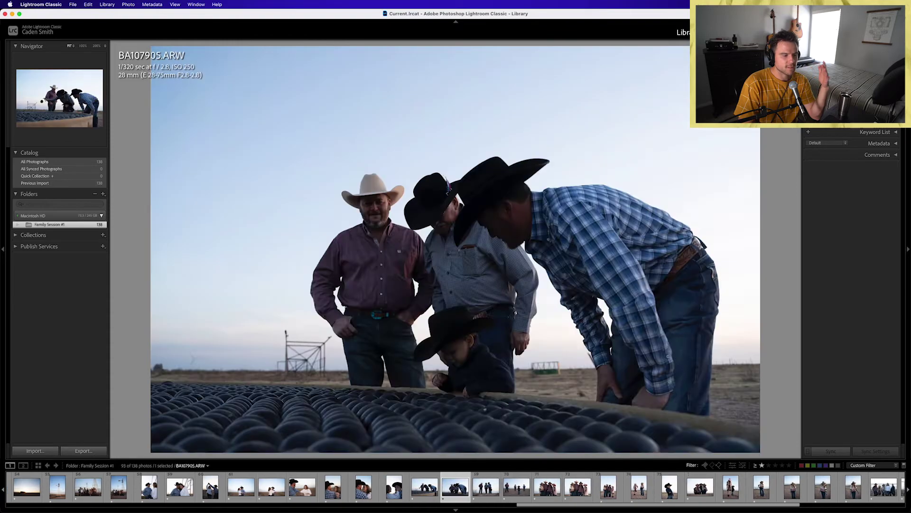
pyautogui.press('Right')
pyautogui.press('Right')
pyautogui.press('Right')
pyautogui.press('Right')
pyautogui.press('Right')
pyautogui.press('Right')
pyautogui.press('Right')
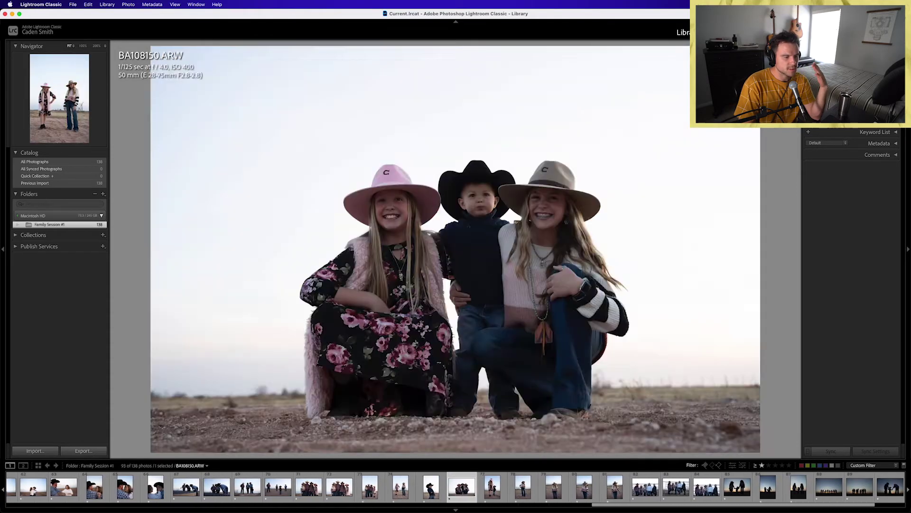
pyautogui.press('Right')
pyautogui.press('Right')
pyautogui.press('Right')
pyautogui.press('Right')
pyautogui.press('Right')
pyautogui.press('Right')
pyautogui.press('Right')
pyautogui.press('Right')
pyautogui.press('Right')
pyautogui.press('Right')
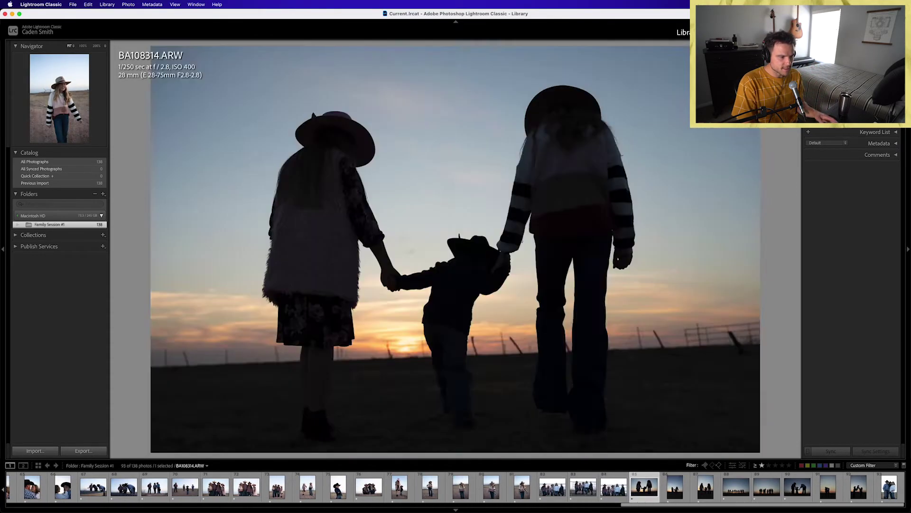
pyautogui.press('Right')
pyautogui.press('Right')
pyautogui.press('Right')
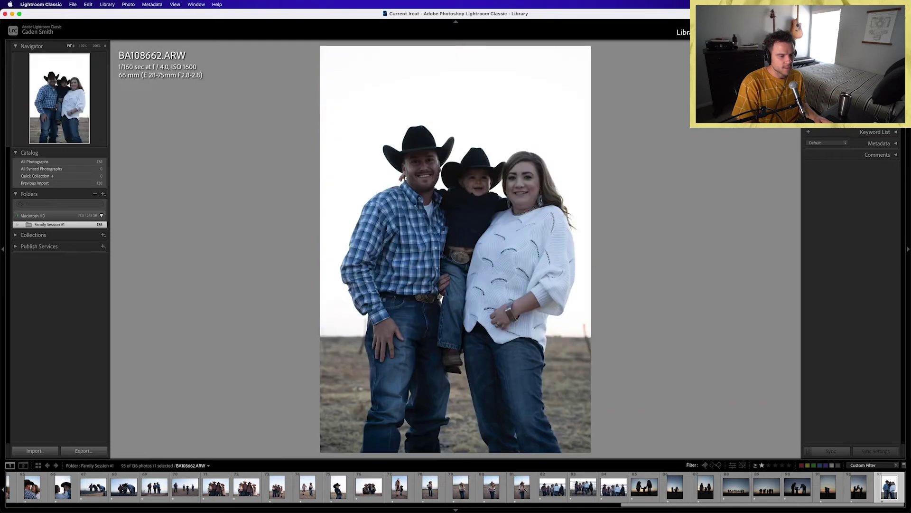
pyautogui.press('Right')
pyautogui.press('Right')
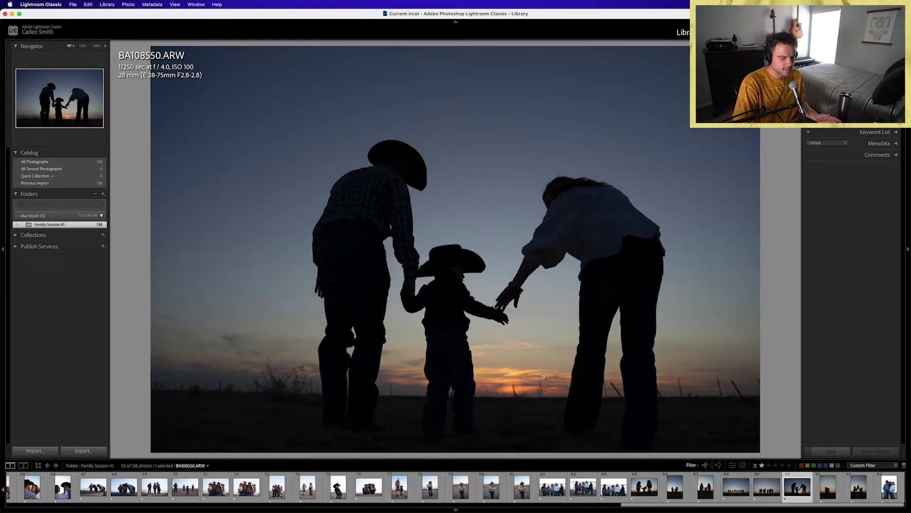
pyautogui.press('Home')
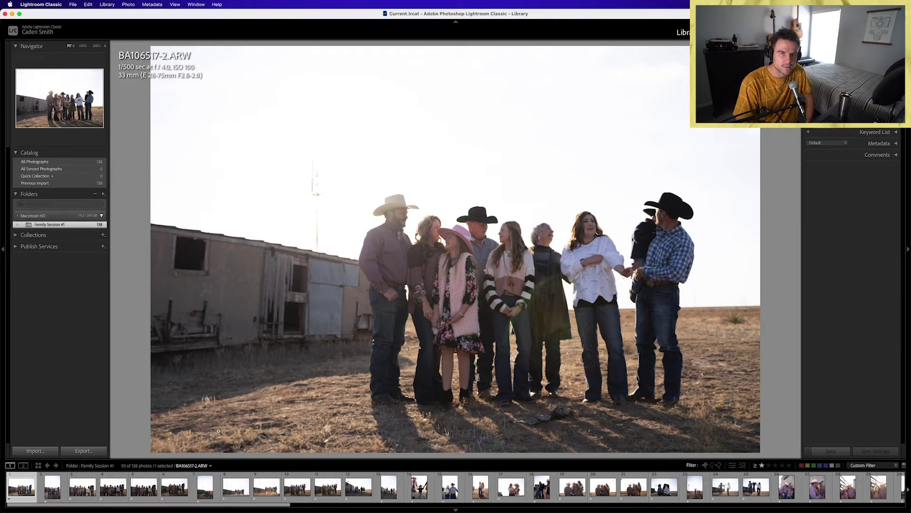
# Step: Tighten the filter to two stars or more and select the second photo, BA106587-2
pyautogui.click(768, 465)
pyautogui.press('Left')
pyautogui.press('Left')
pyautogui.press('Left')
pyautogui.press('Left')
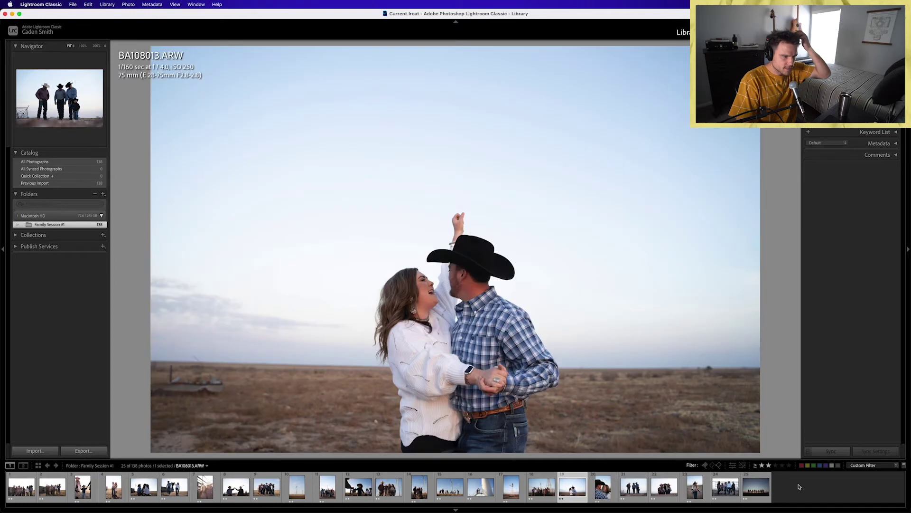
pyautogui.press('Left')
pyautogui.press('Left')
pyautogui.press('Left')
pyautogui.press('Left')
pyautogui.press('Left')
pyautogui.press('Left')
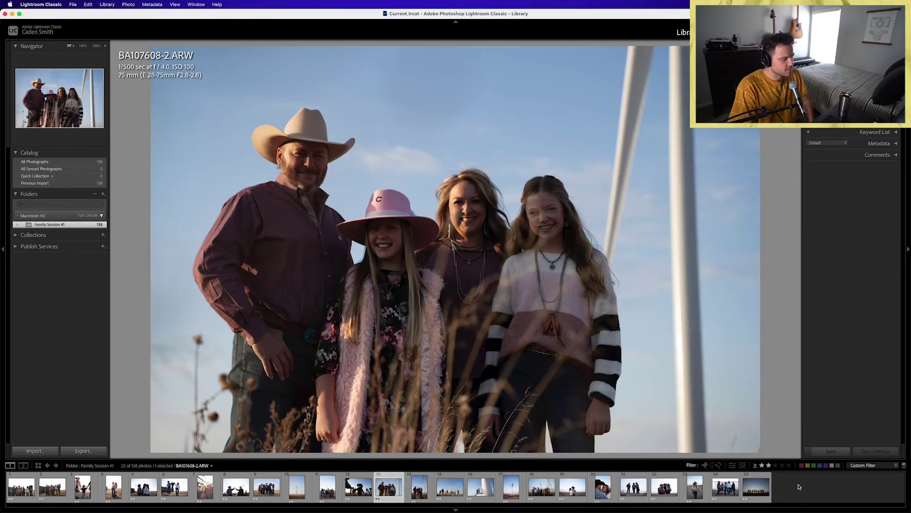
pyautogui.press('Left')
pyautogui.press('Left')
pyautogui.press('Left')
pyautogui.press('Left')
pyautogui.press('Left')
pyautogui.press('Left')
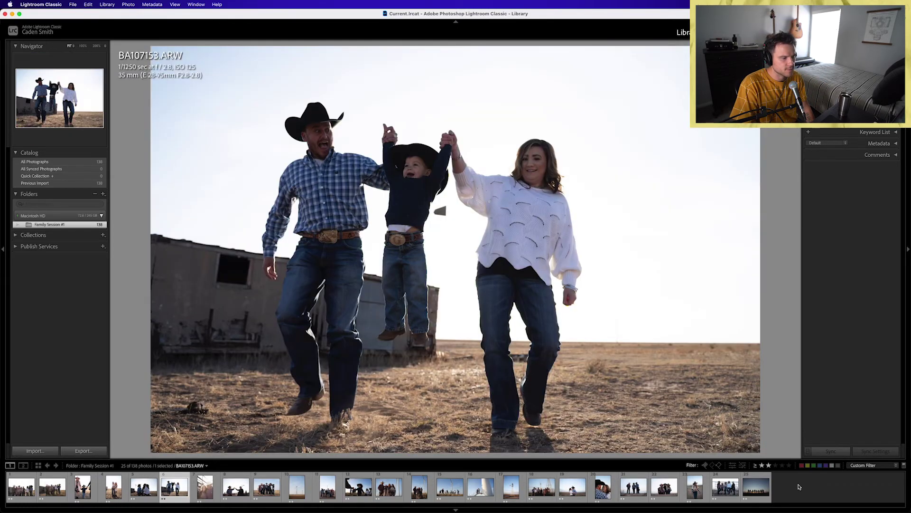
pyautogui.press('Left')
pyautogui.press('Left')
pyautogui.press('Left')
pyautogui.press('Left')
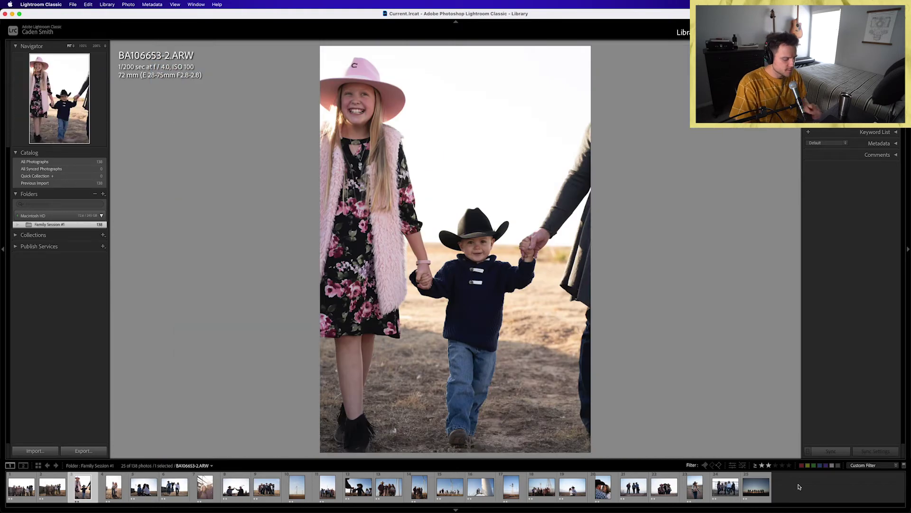
# Step: In Develop, apply the Nh3+! preset and warm the white balance to 5,787
pyautogui.press('d')
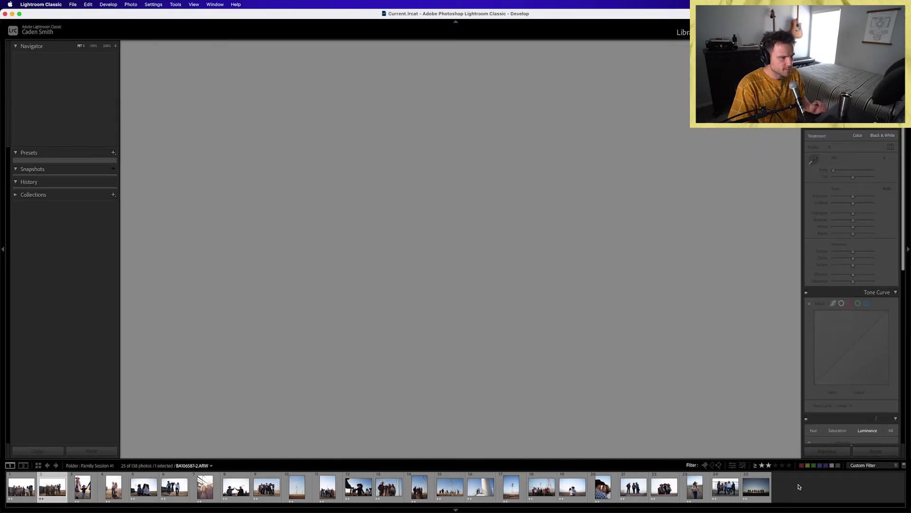
pyautogui.moveTo(422, 491)
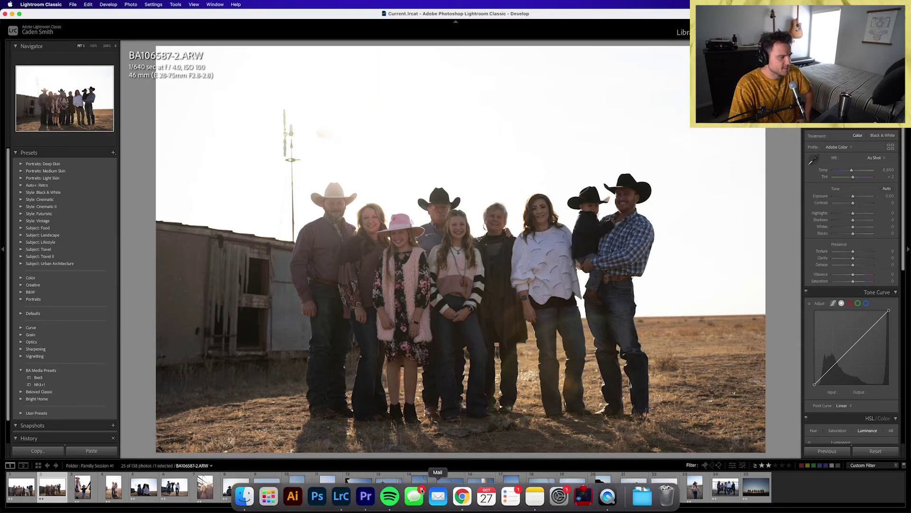
pyautogui.click(47, 385)
pyautogui.click(47, 385)
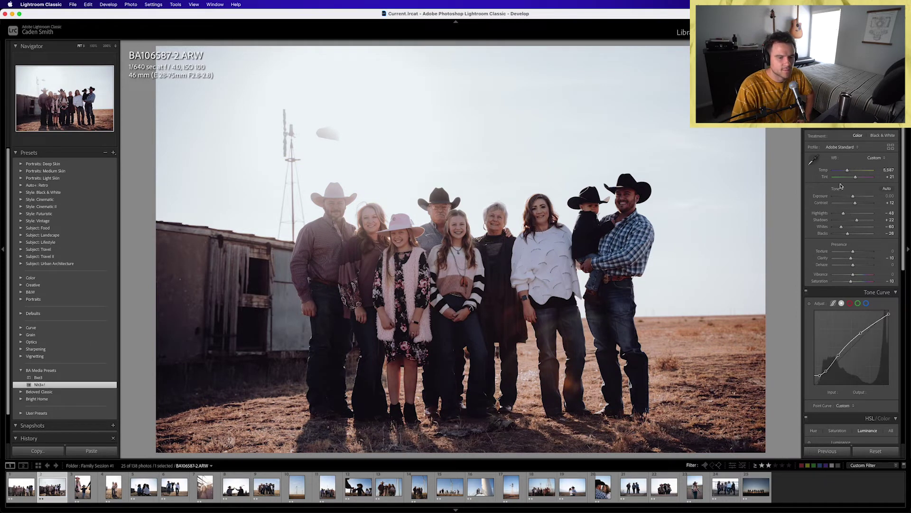
pyautogui.moveTo(847, 170); pyautogui.dragTo(849, 171)
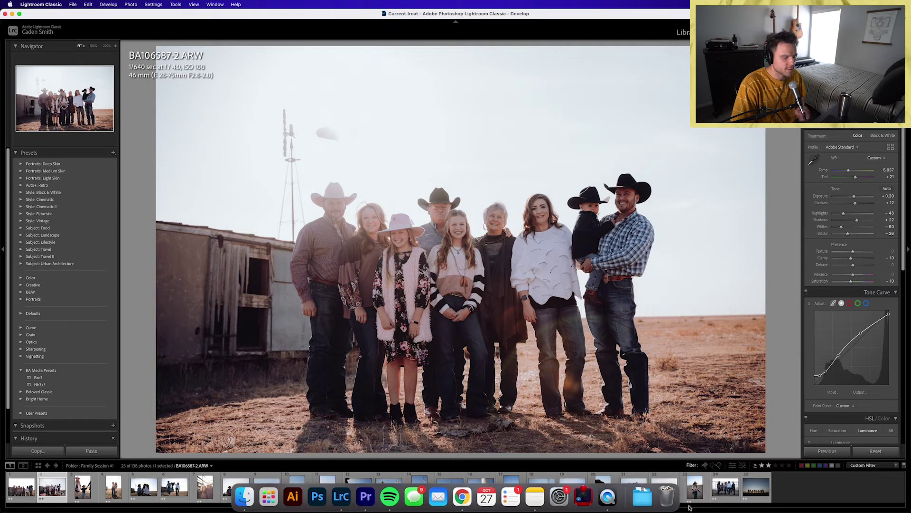
# Step: Sync these edits to the remaining photos, then set the second photo's exposure to +0.20
pyautogui.keyDown('shift'); pyautogui.click(756, 487); pyautogui.keyUp('shift')
pyautogui.click(831, 451)
pyautogui.press('Return')
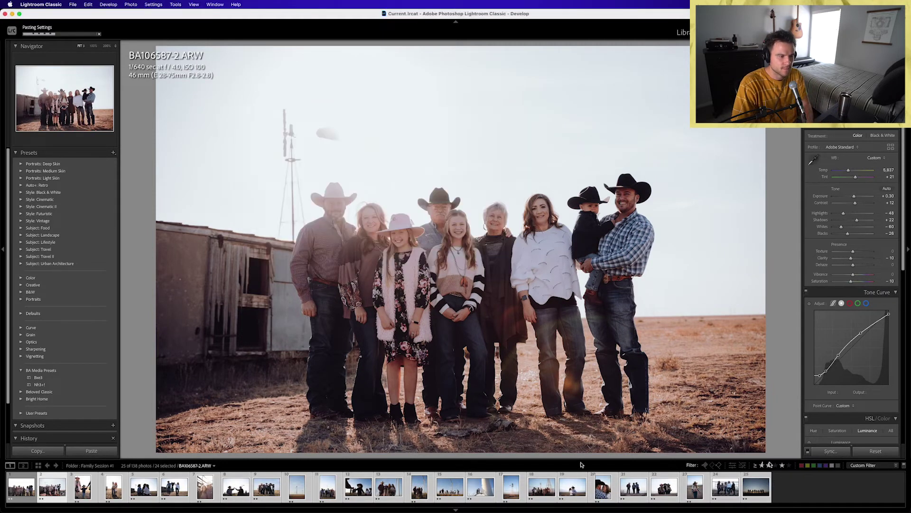
pyautogui.click(56, 499)
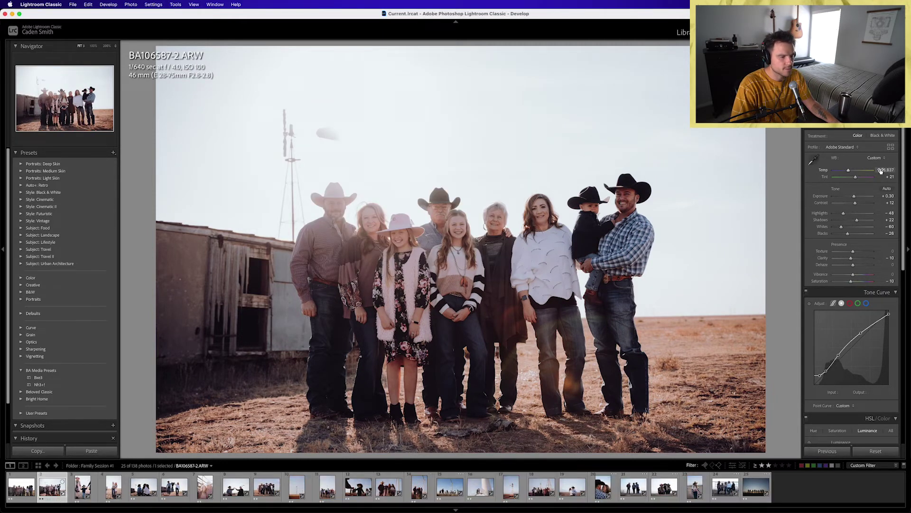
pyautogui.moveTo(856, 198); pyautogui.dragTo(856, 197)
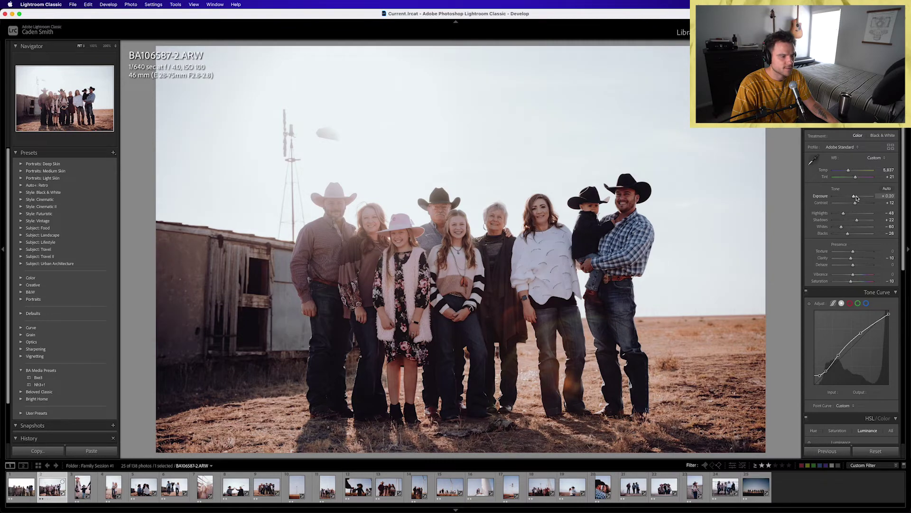
# Step: Review the edited photos, then select all 25 filtered photos
pyautogui.press('Right')
pyautogui.press('Right')
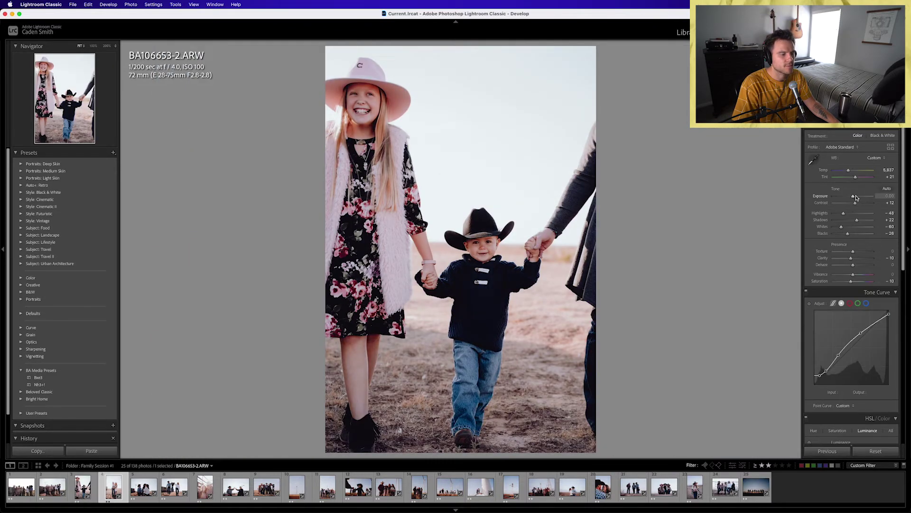
pyautogui.press('Right')
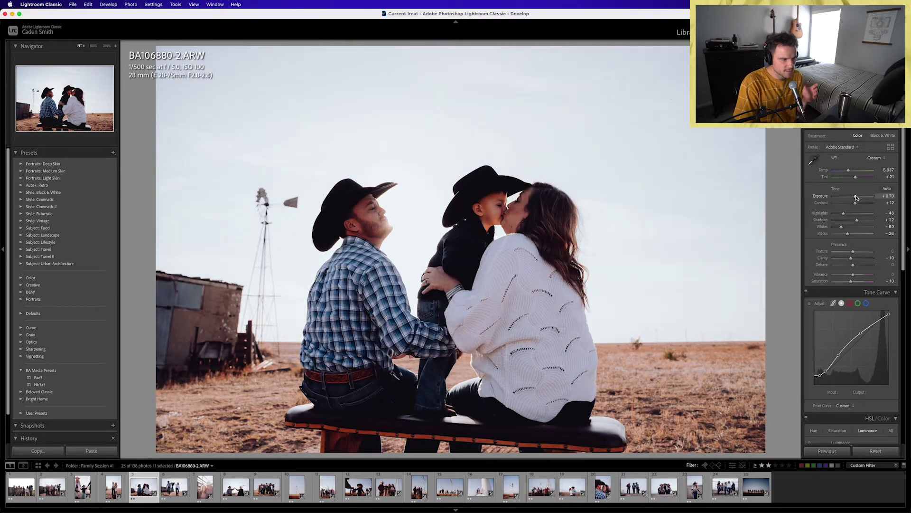
pyautogui.press('Home')
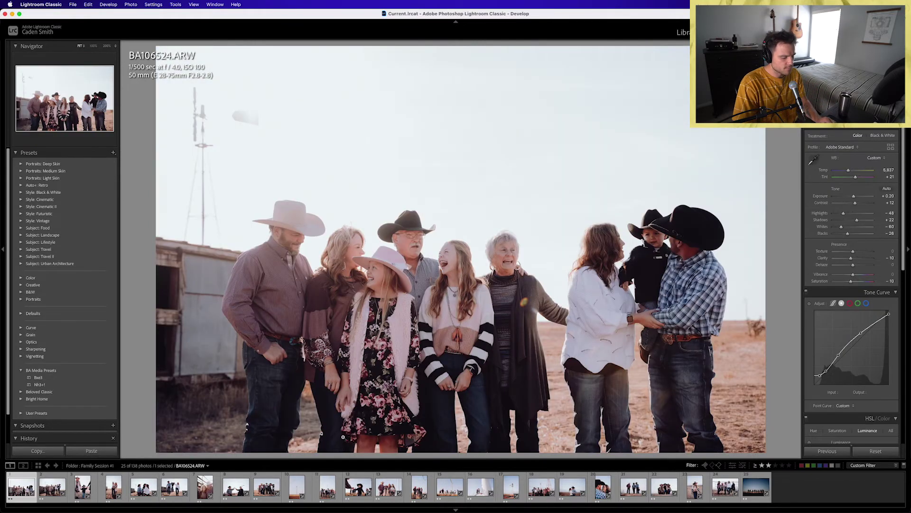
pyautogui.click(361, 491)
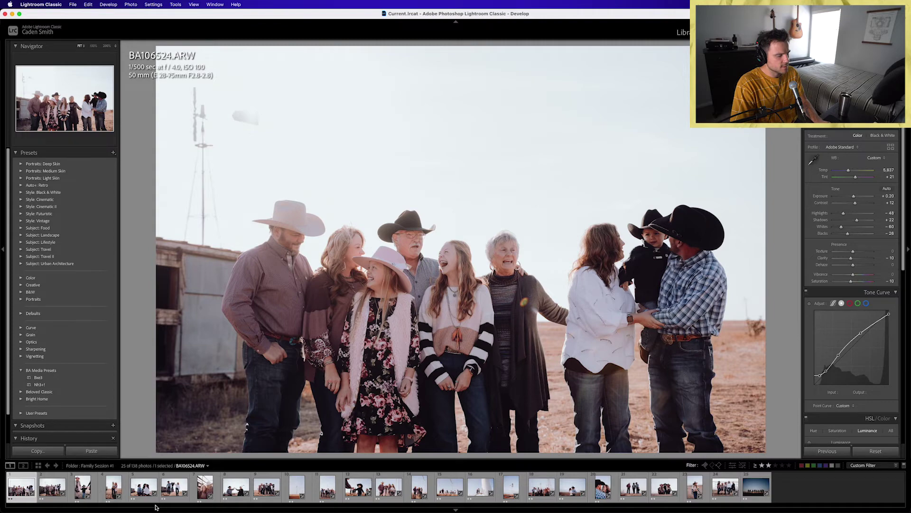
pyautogui.press('super+a')
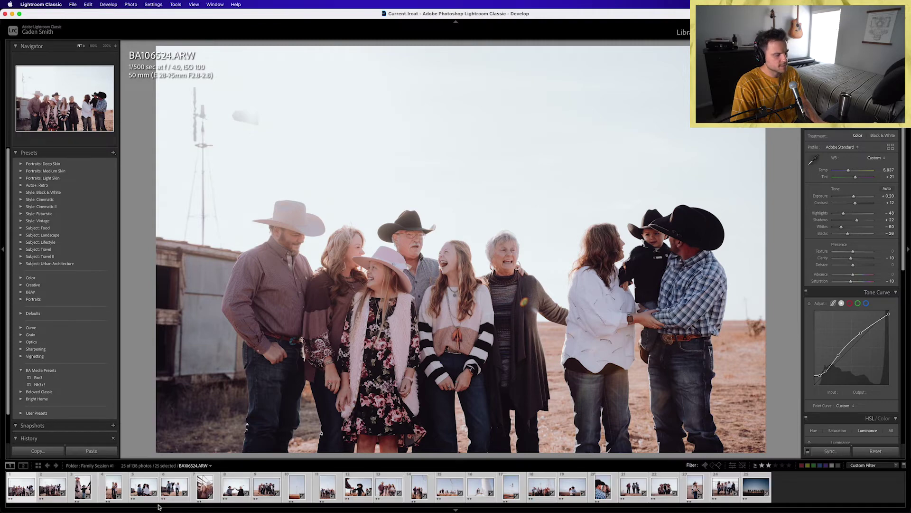
pyautogui.click(360, 496)
pyautogui.click(28, 486)
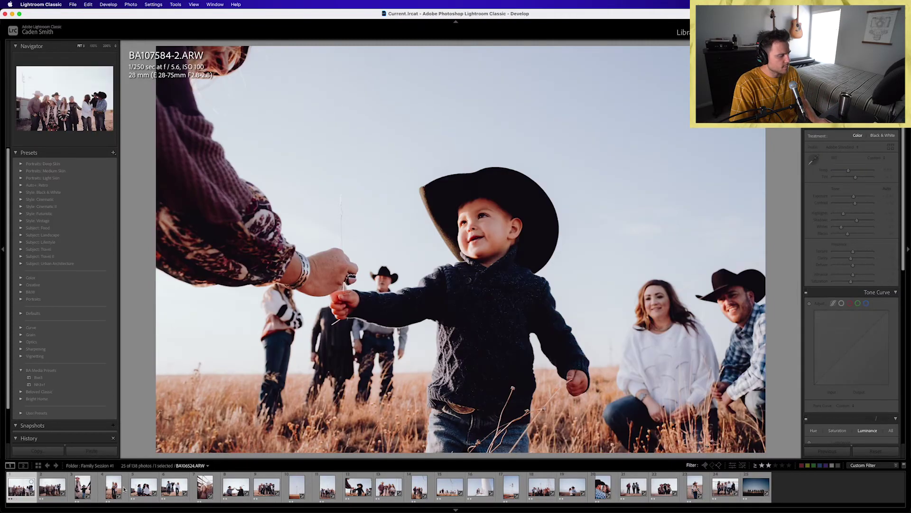
pyautogui.keyDown('shift'); pyautogui.click(758, 486); pyautogui.keyUp('shift')
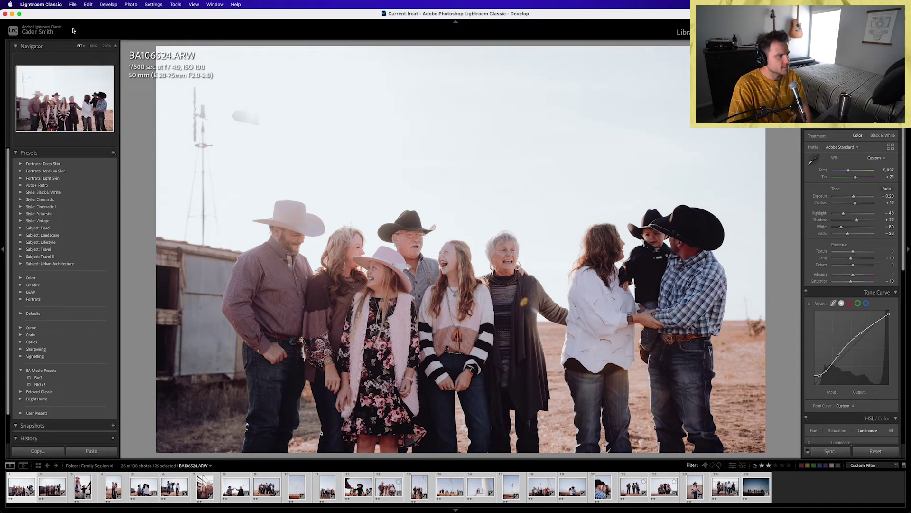
pyautogui.click(74, 5)
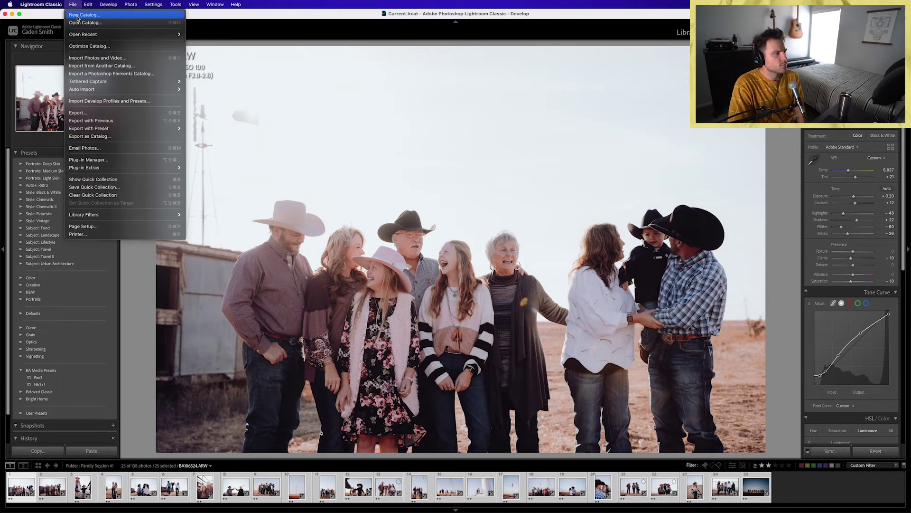
# Step: Open the Export dialog for the 25 photos and review the post-processing, metadata and watermarking sections
pyautogui.click(121, 114)
pyautogui.moveTo(352, 125); pyautogui.dragTo(452, 112)
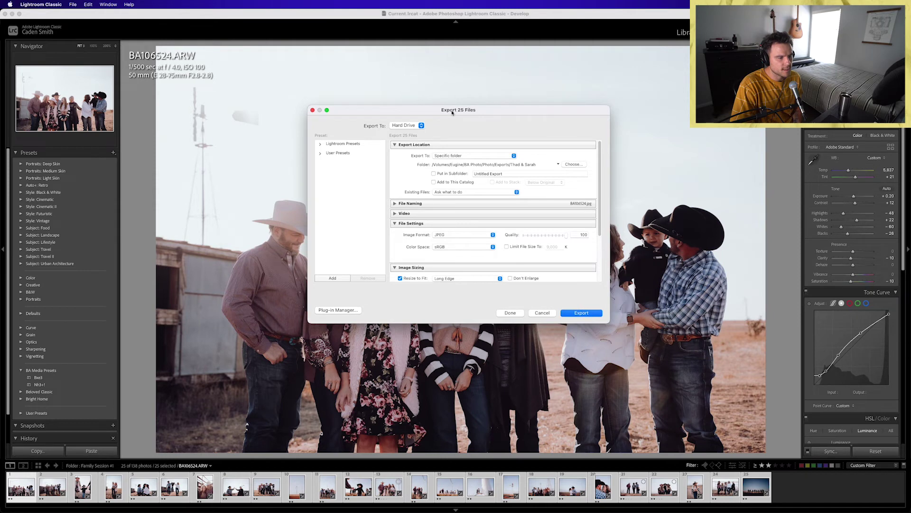
pyautogui.scroll(-3, 417, 204)
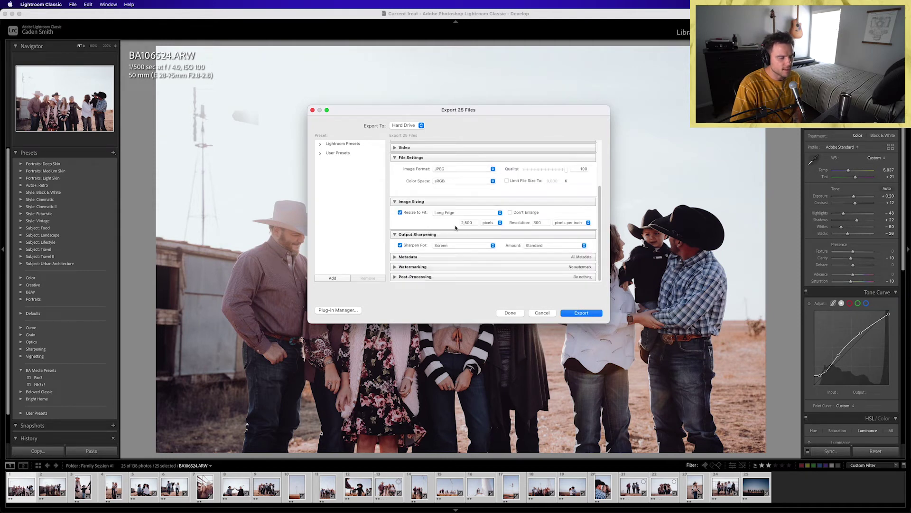
pyautogui.click(407, 277)
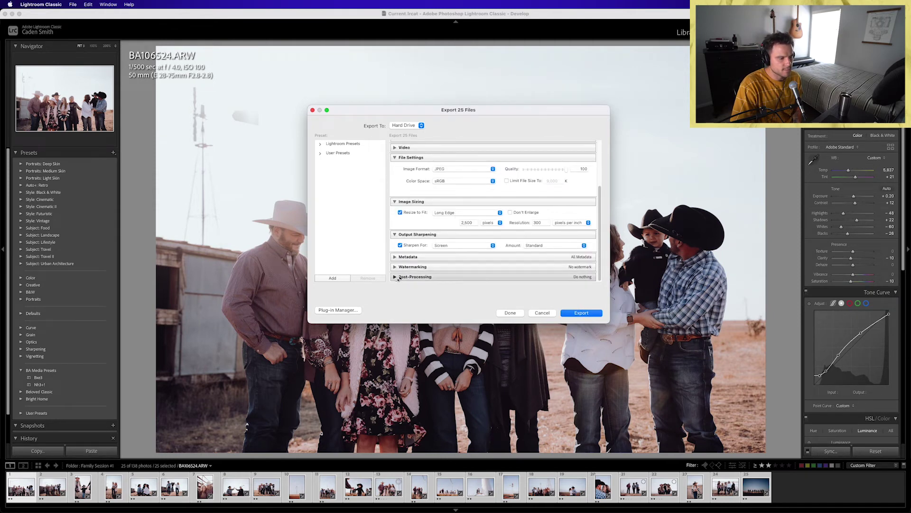
pyautogui.scroll(-1, 406, 275)
pyautogui.click(395, 233)
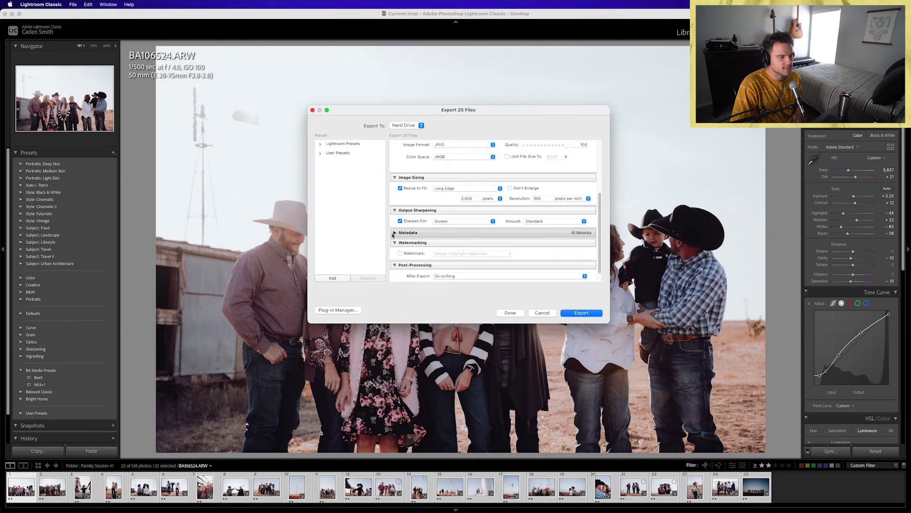
pyautogui.click(395, 232)
pyautogui.click(395, 243)
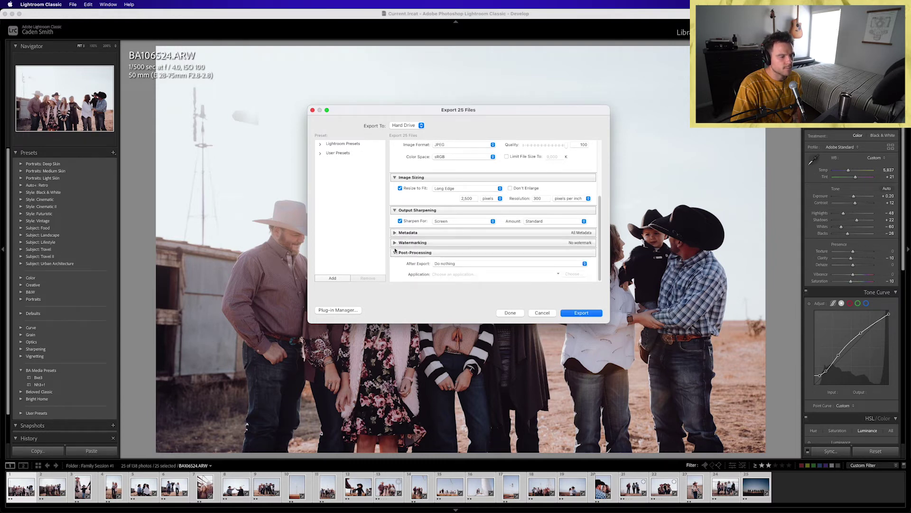
pyautogui.click(395, 252)
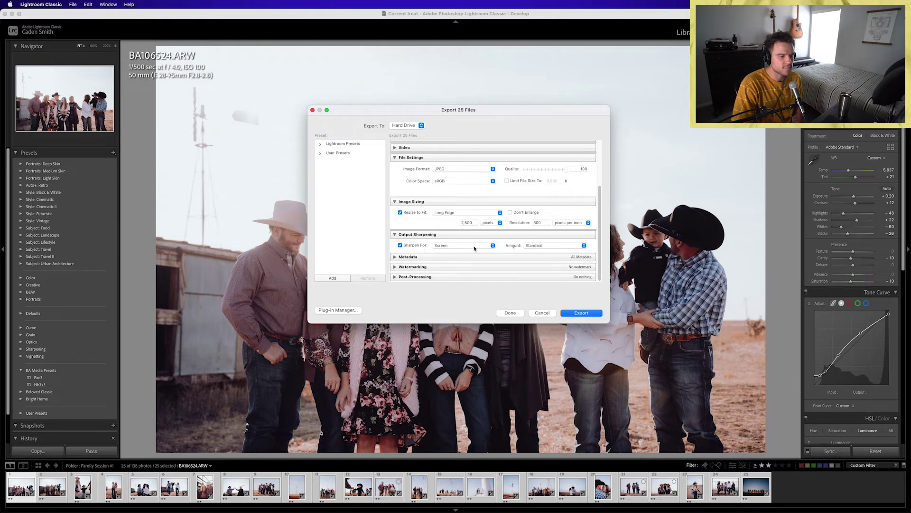
pyautogui.scroll(2, 474, 246)
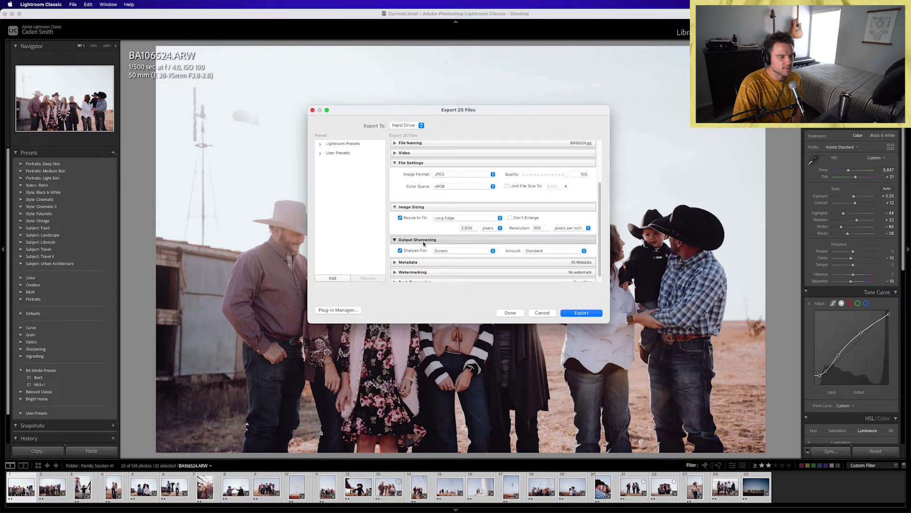
pyautogui.scroll(3, 420, 240)
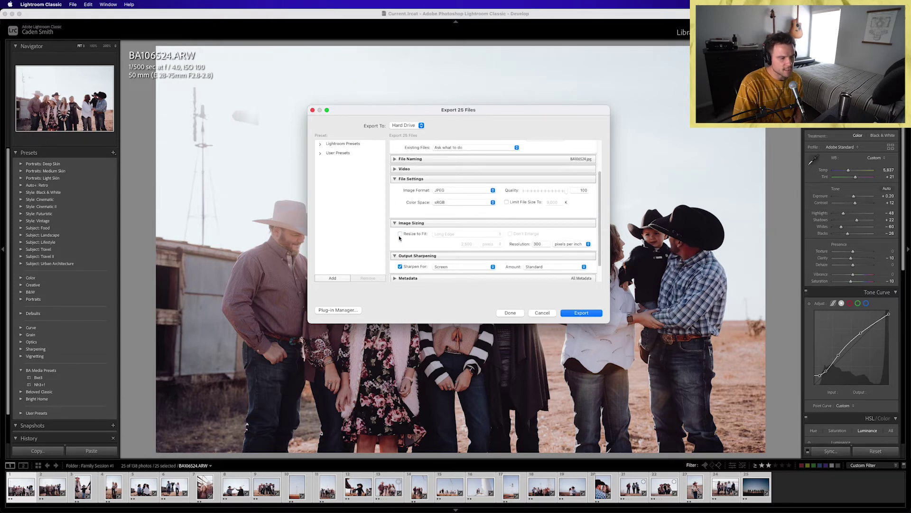
# Step: Keep Resize to Fit on Long Edge at 2,500 pixels, then choose a different destination folder
pyautogui.click(456, 234)
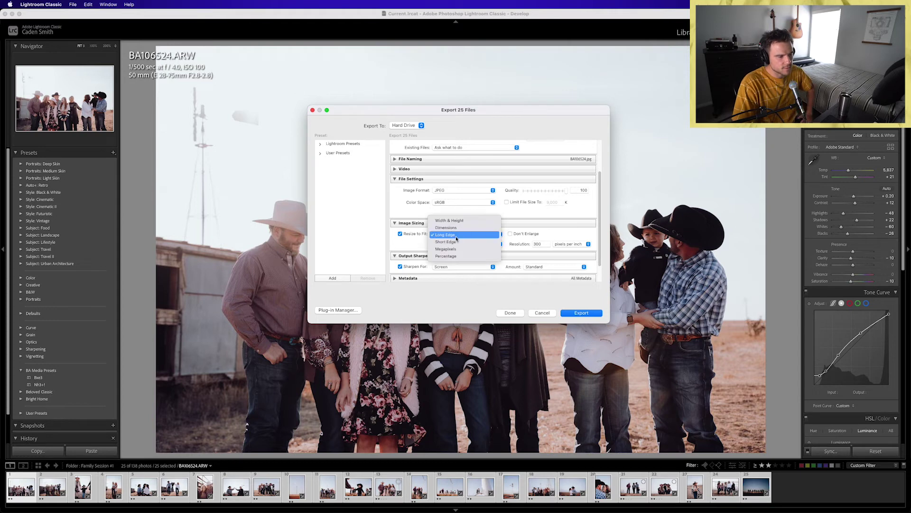
pyautogui.click(447, 237)
pyautogui.doubleClick(470, 243)
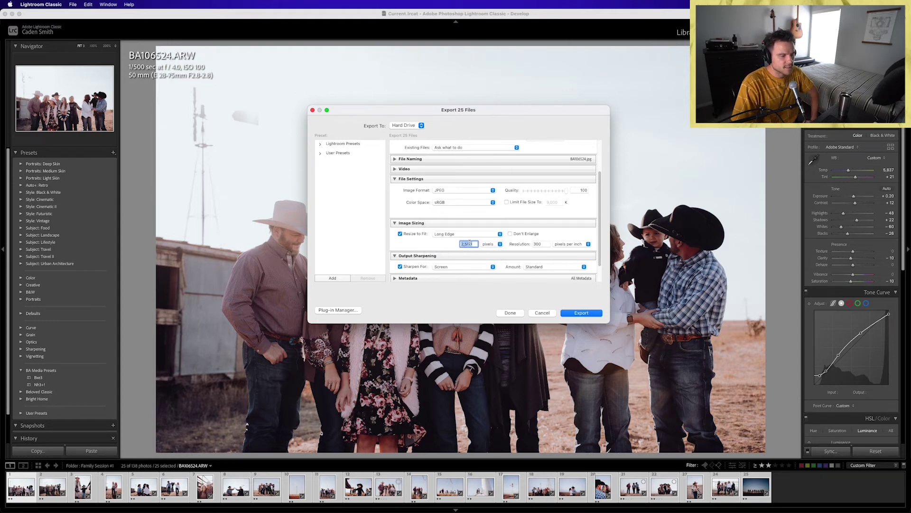
pyautogui.click(442, 247)
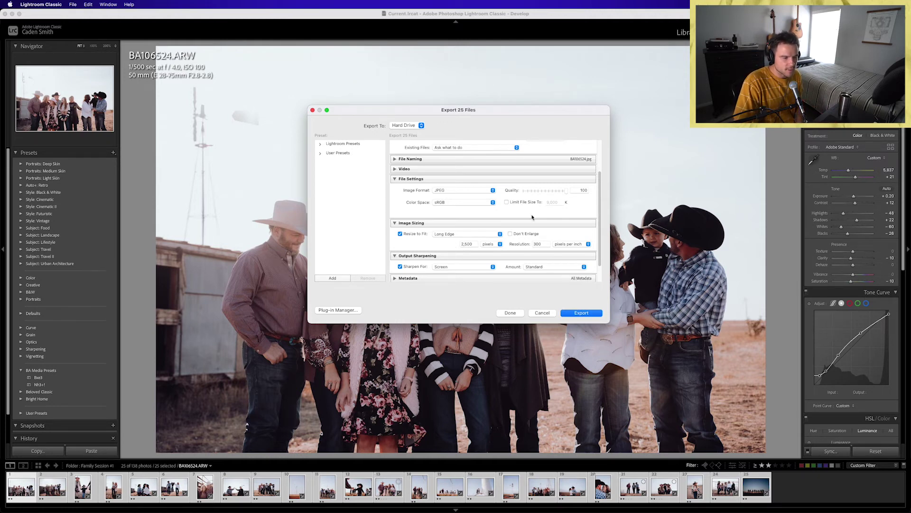
pyautogui.scroll(-2, 547, 239)
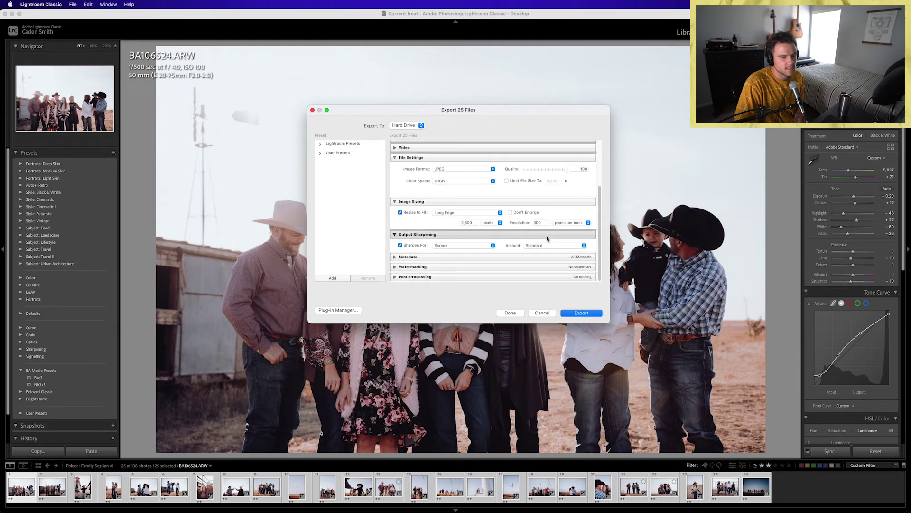
pyautogui.scroll(3, 541, 238)
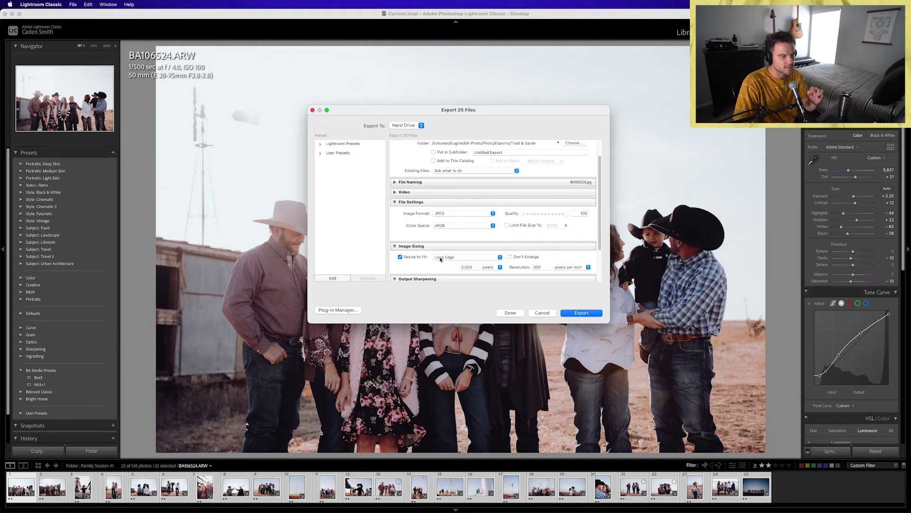
pyautogui.scroll(2, 448, 257)
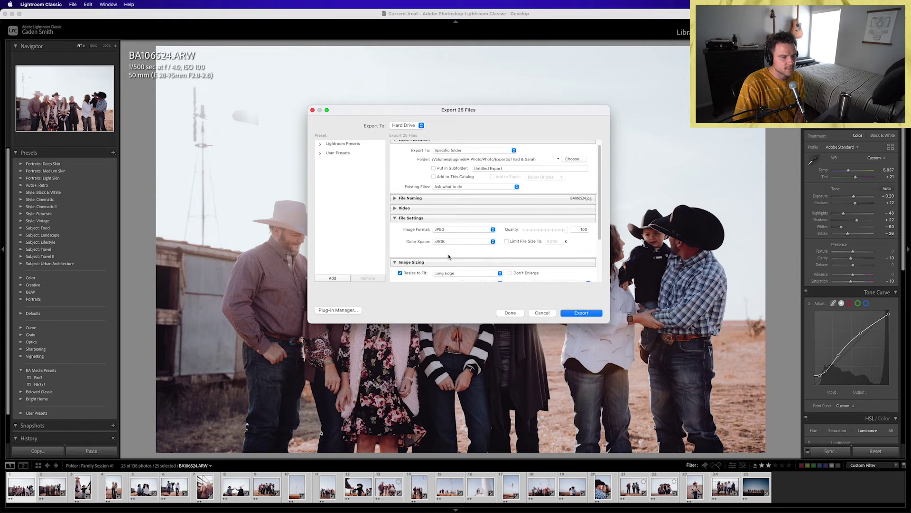
pyautogui.click(569, 165)
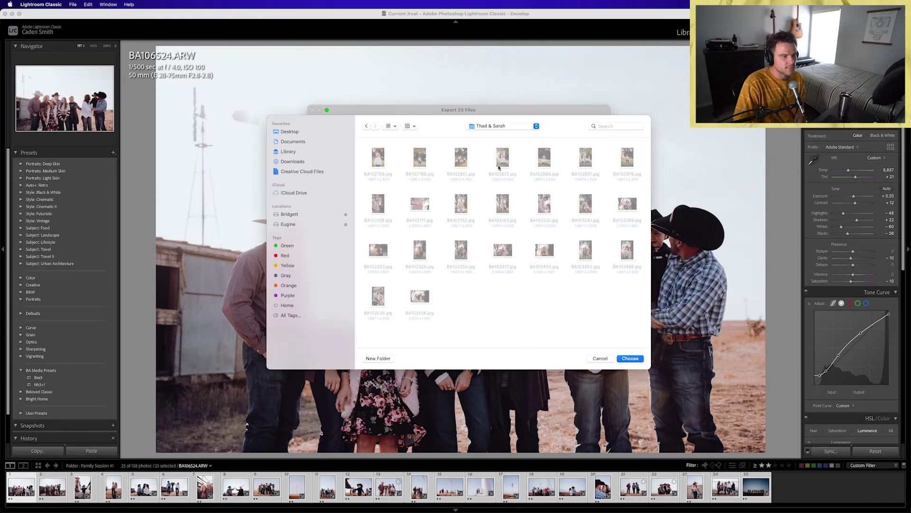
# Step: Browse from the Desktop into the Photo folder, looking through Exports and the RAW folder
pyautogui.click(300, 133)
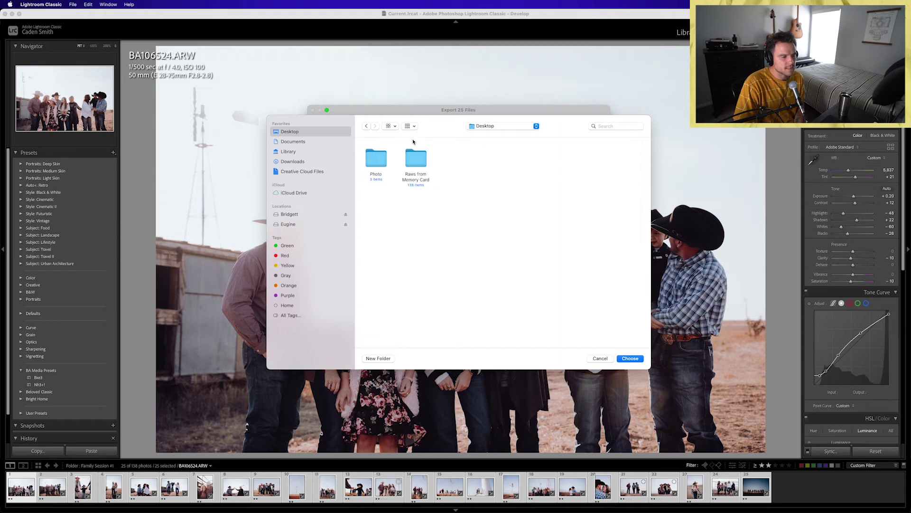
pyautogui.doubleClick(376, 159)
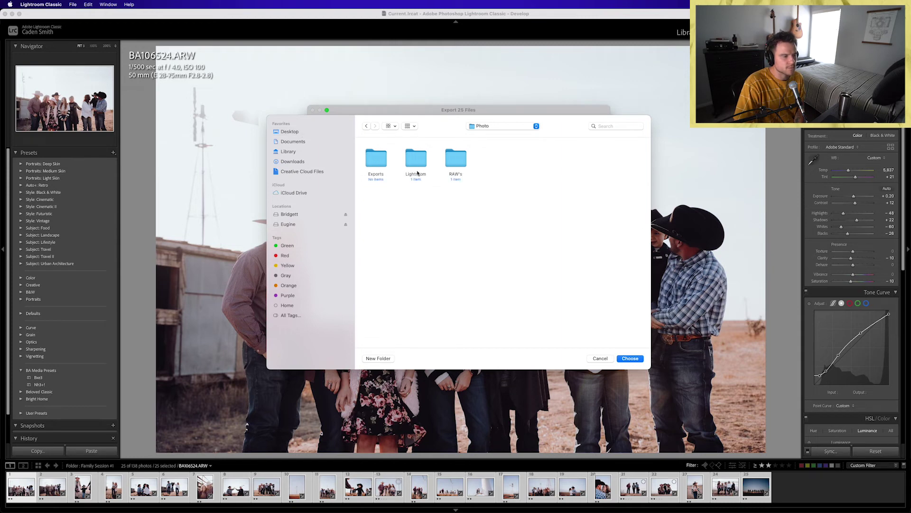
pyautogui.click(421, 163)
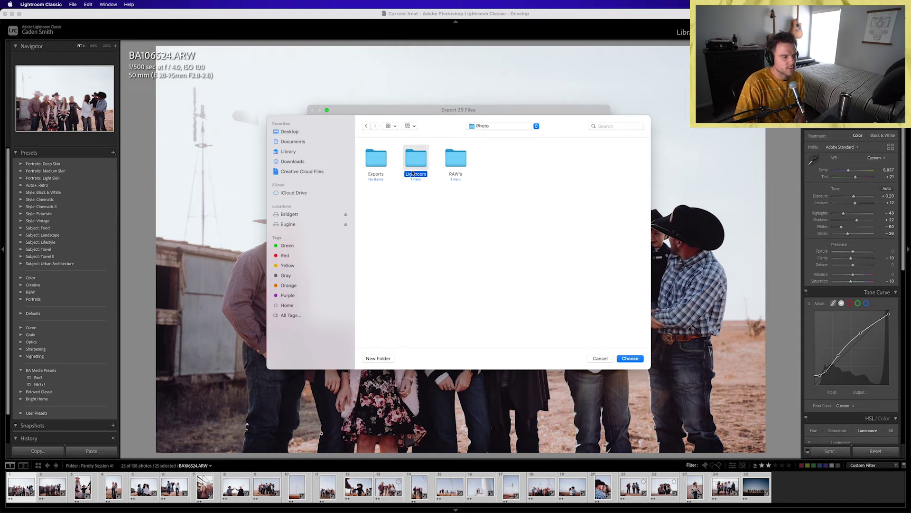
pyautogui.click(452, 166)
pyautogui.doubleClick(383, 163)
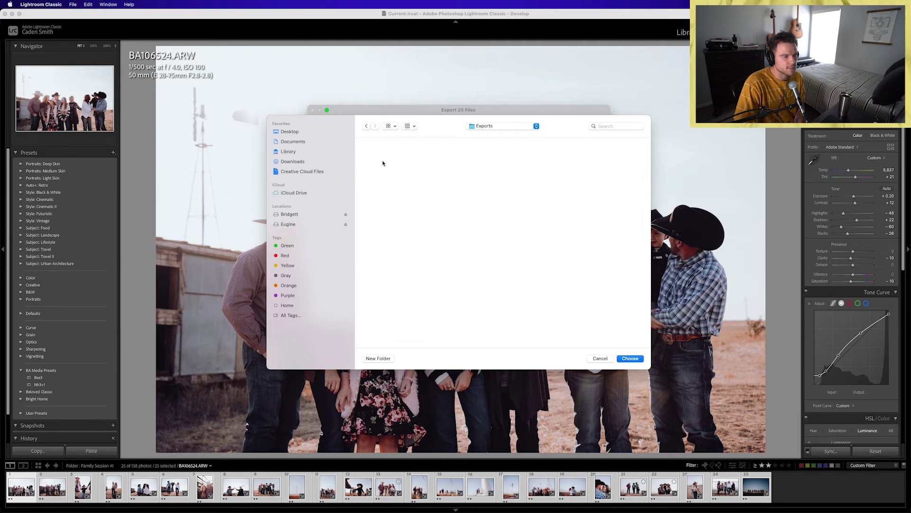
pyautogui.click(367, 127)
pyautogui.doubleClick(453, 162)
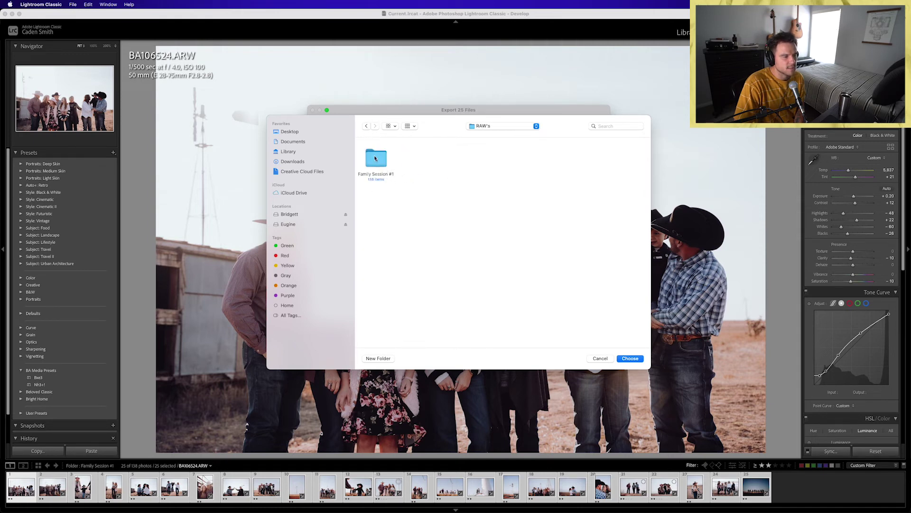
# Step: Check the Family Session #1 folder's name, then go into the empty Exports folder
pyautogui.rightClick(375, 158)
pyautogui.click(394, 171)
pyautogui.press('super+c')
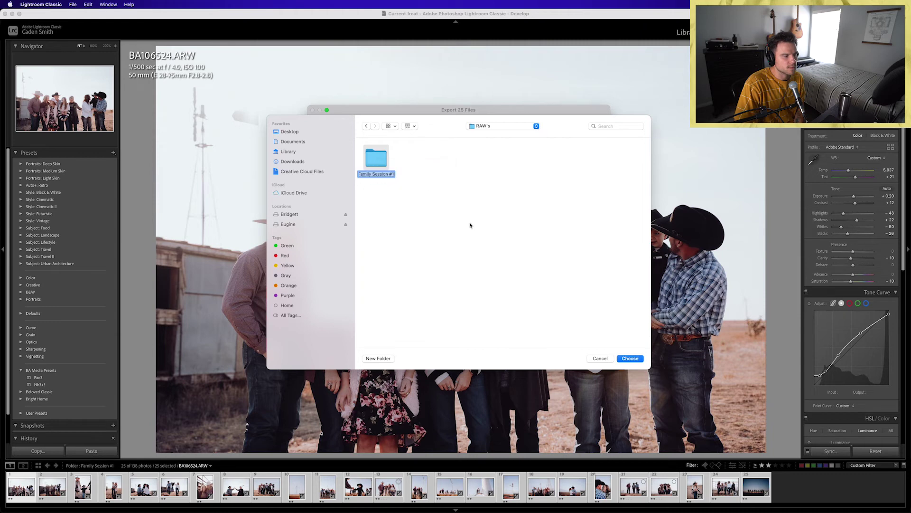
pyautogui.click(392, 205)
pyautogui.click(368, 128)
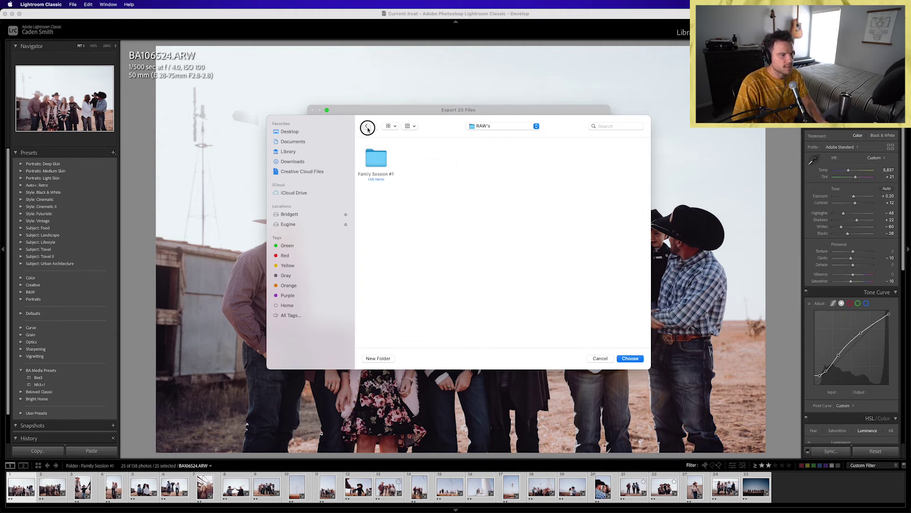
pyautogui.doubleClick(376, 158)
pyautogui.rightClick(390, 163)
pyautogui.click(448, 172)
# Step: Create a new Family Session #1 folder inside Exports and make it the export destination
pyautogui.click(378, 358)
pyautogui.press('super+v')
pyautogui.click(487, 231)
pyautogui.click(630, 358)
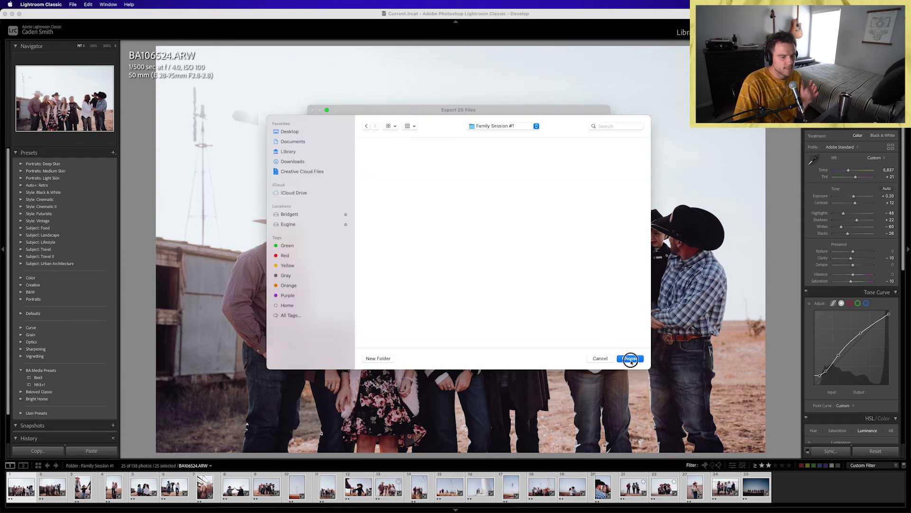
# Step: Export the 25 photos and switch back to the Library module
pyautogui.scroll(-3, 503, 252)
pyautogui.click(585, 313)
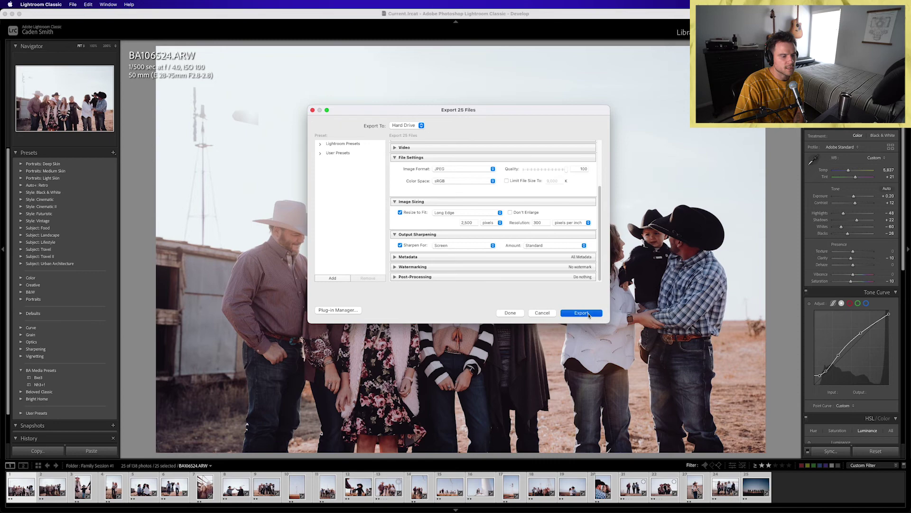
pyautogui.press('e')
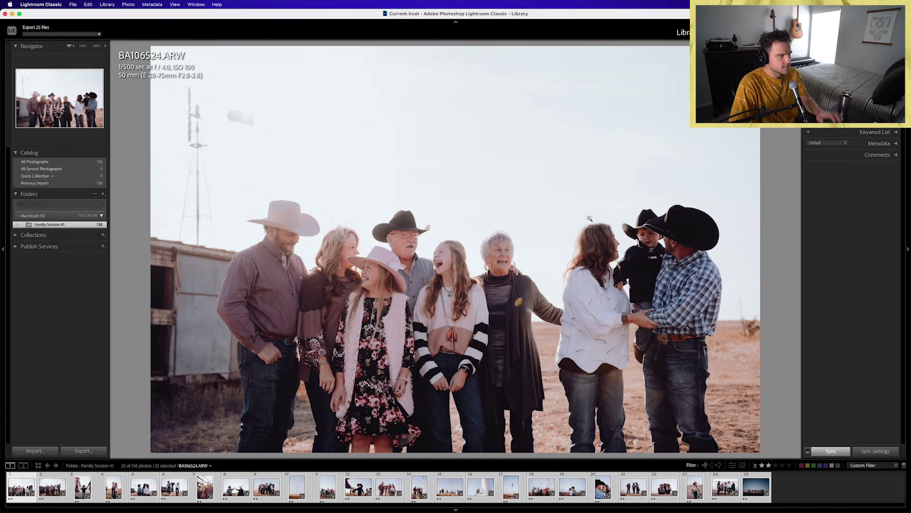
pyautogui.moveTo(311, 509)
pyautogui.click(245, 497)
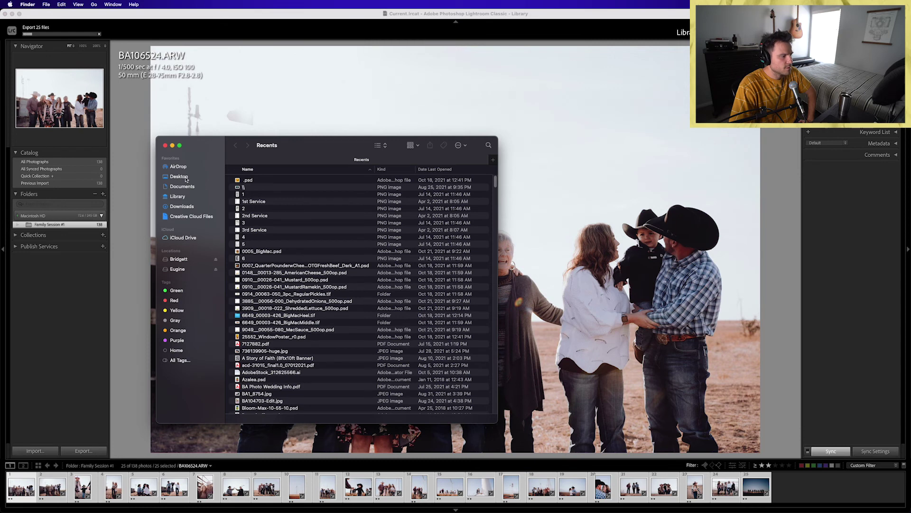
pyautogui.click(179, 177)
pyautogui.moveTo(303, 146); pyautogui.dragTo(158, 4)
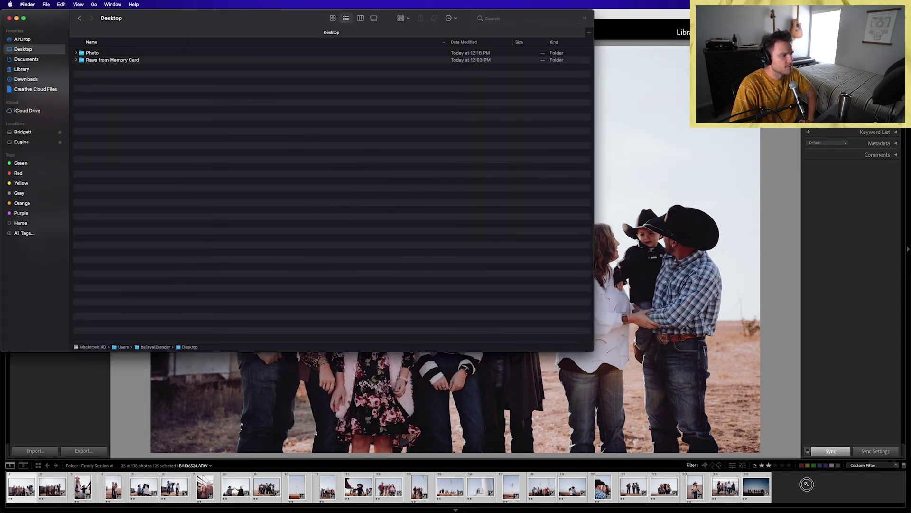
pyautogui.doubleClick(128, 55)
pyautogui.press('super+1')
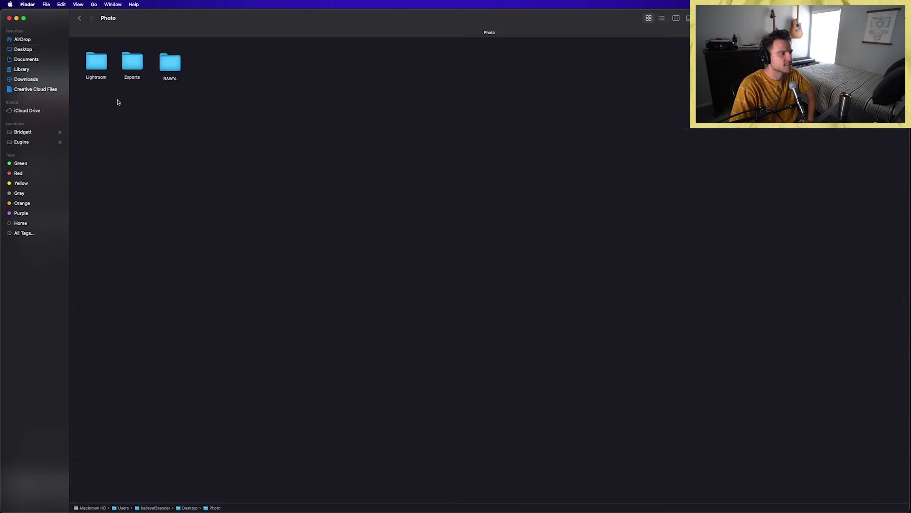
pyautogui.doubleClick(97, 62)
pyautogui.doubleClick(95, 67)
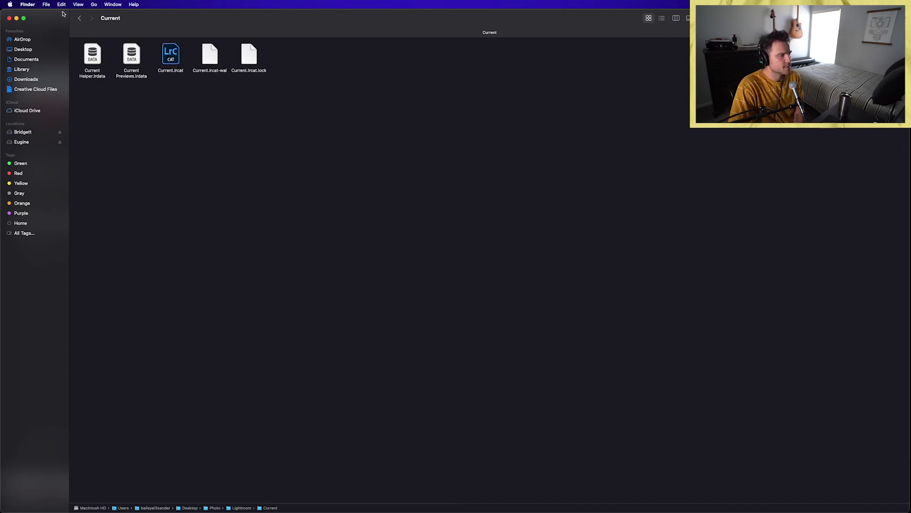
pyautogui.click(80, 18)
pyautogui.click(80, 18)
pyautogui.click(131, 61)
pyautogui.doubleClick(131, 60)
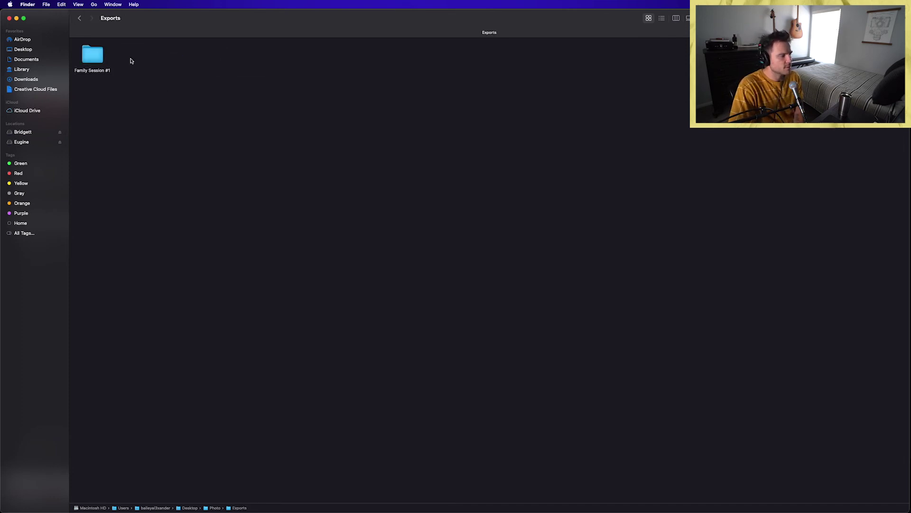
pyautogui.doubleClick(94, 54)
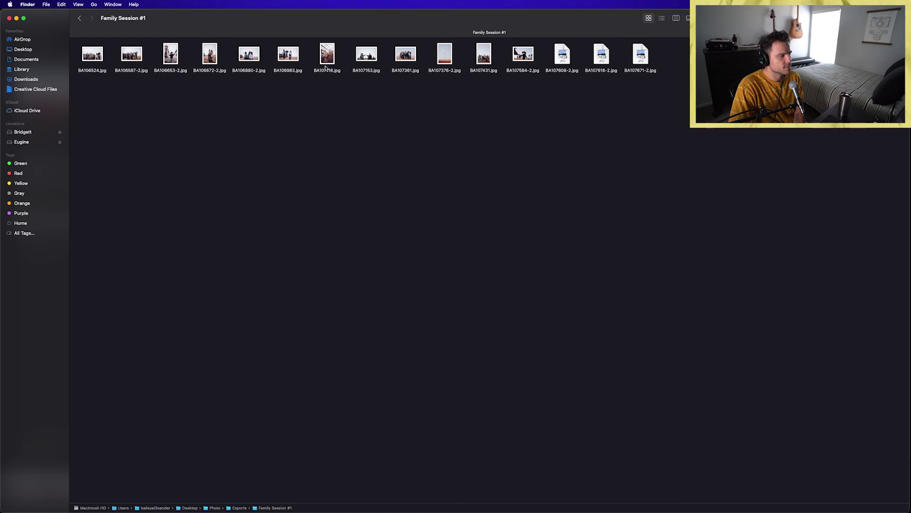
pyautogui.click(79, 18)
pyautogui.click(79, 18)
pyautogui.doubleClick(169, 61)
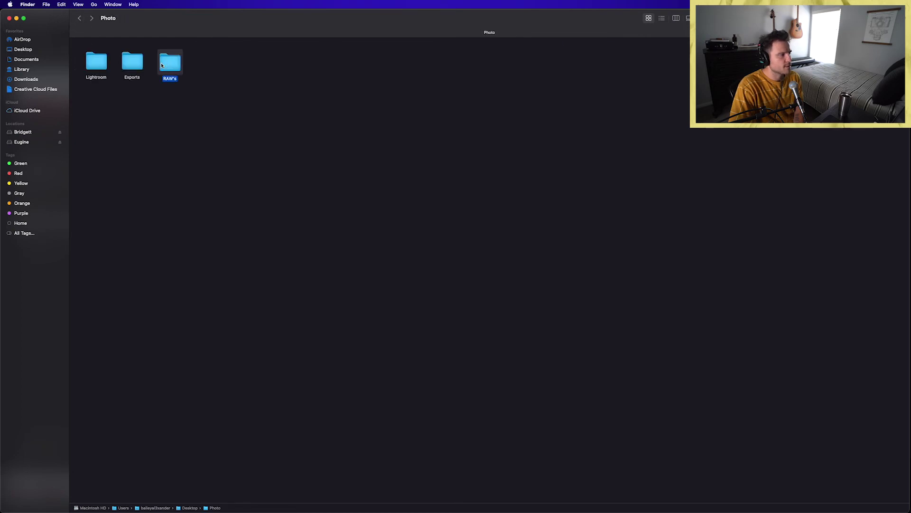
pyautogui.doubleClick(98, 56)
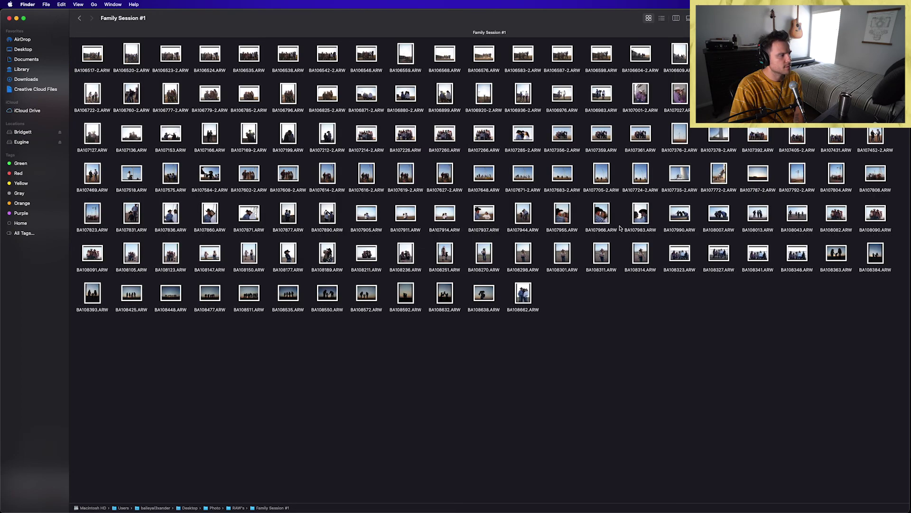
pyautogui.click(79, 18)
pyautogui.click(79, 18)
pyautogui.click(128, 61)
pyautogui.doubleClick(128, 60)
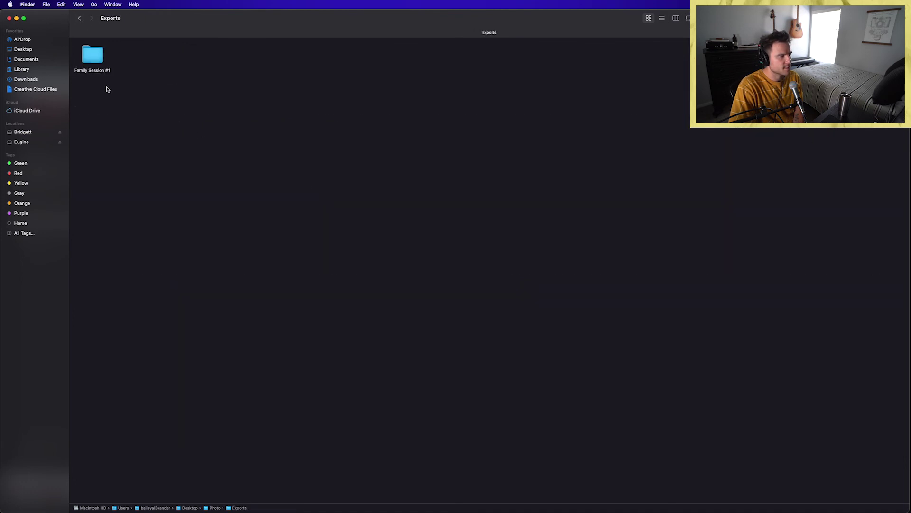
pyautogui.doubleClick(96, 60)
pyautogui.click(99, 56)
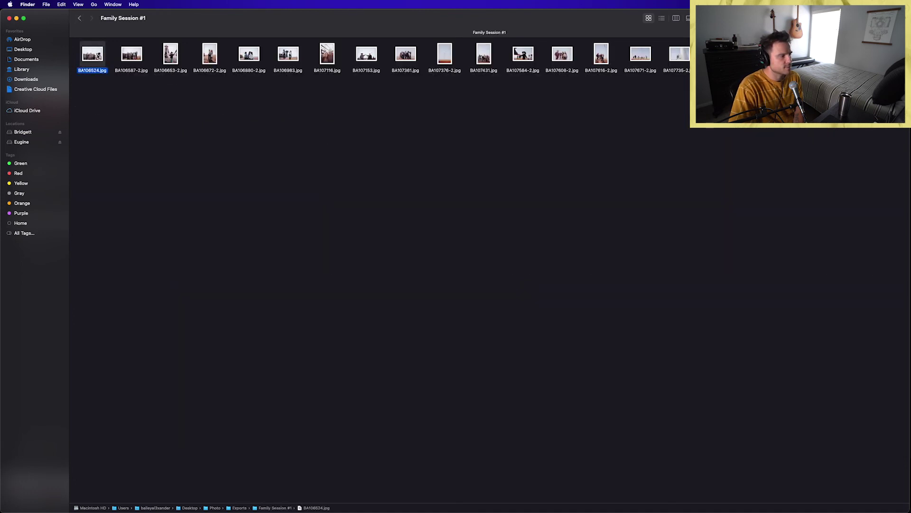
pyautogui.press('space')
pyautogui.press('Right')
pyautogui.press('Right')
pyautogui.press('Right')
pyautogui.press('Right')
pyautogui.press('Right')
pyautogui.press('Right')
pyautogui.press('Right')
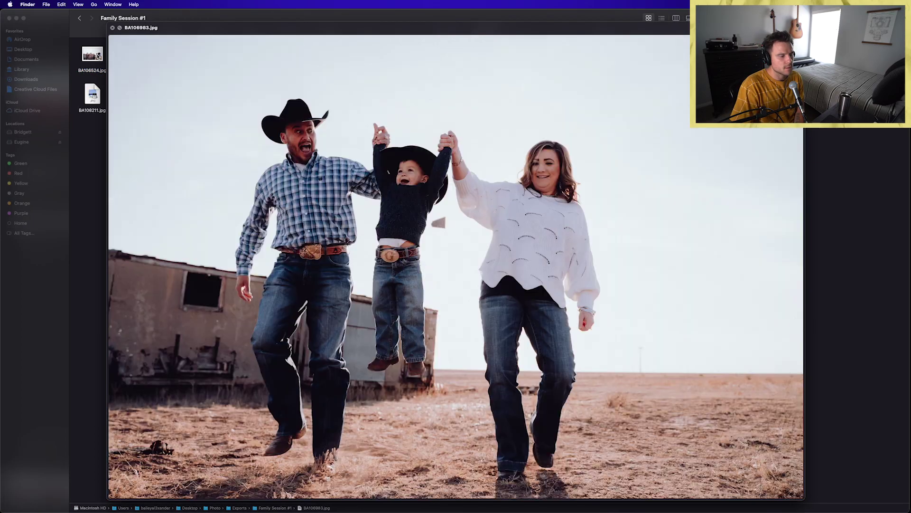
pyautogui.press('Right')
pyautogui.press('Right')
pyautogui.press('Right')
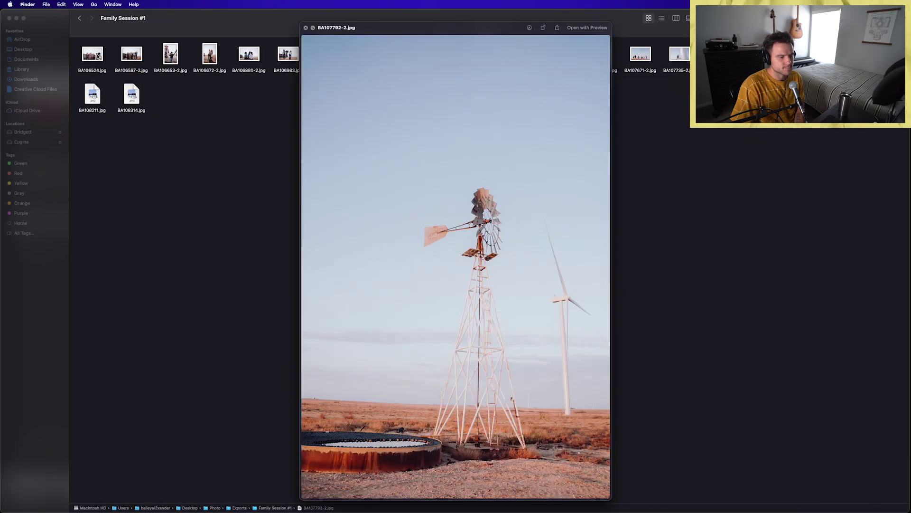
pyautogui.press('space')
pyautogui.click(192, 132)
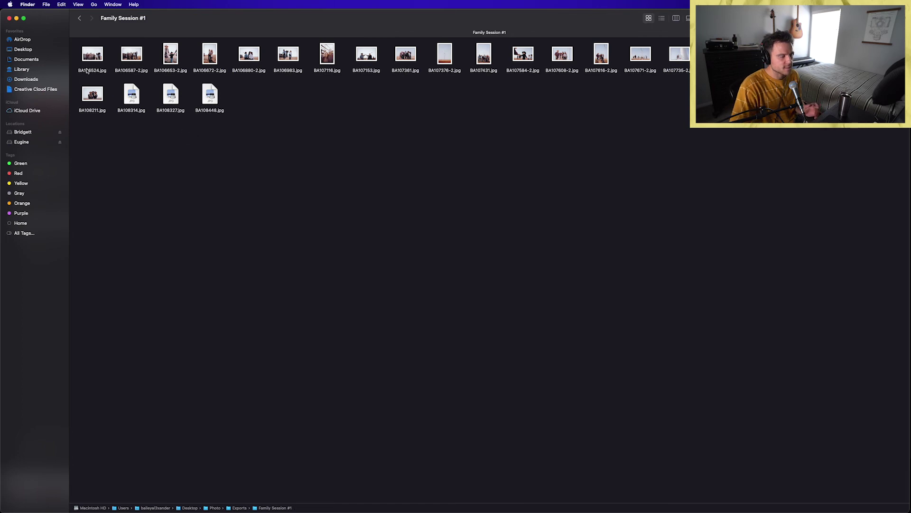
pyautogui.click(9, 19)
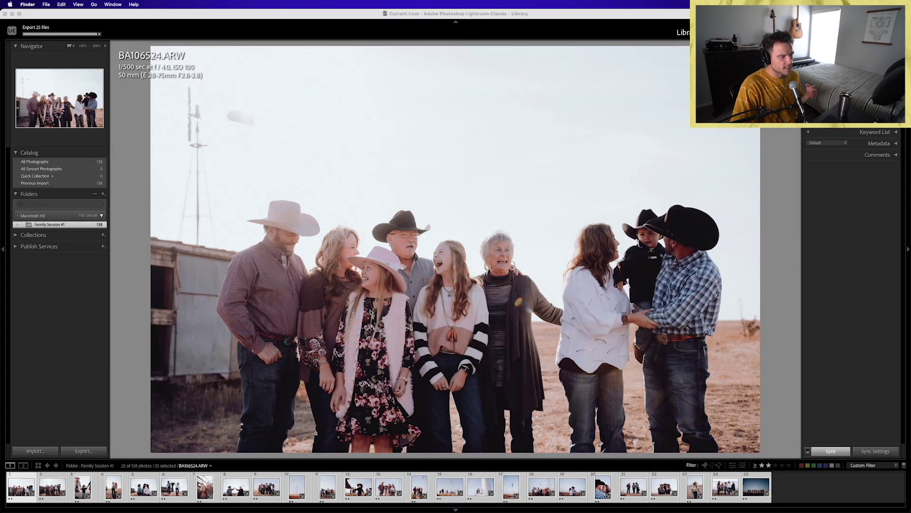
# Step: Step from photo BA107671-2 to the BA107808 family group photo, shown large
pyautogui.click(446, 499)
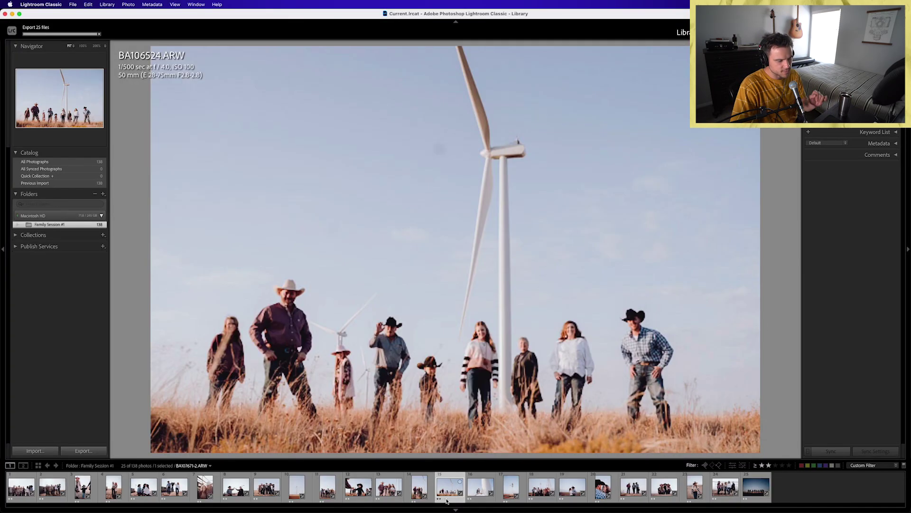
pyautogui.press('Right')
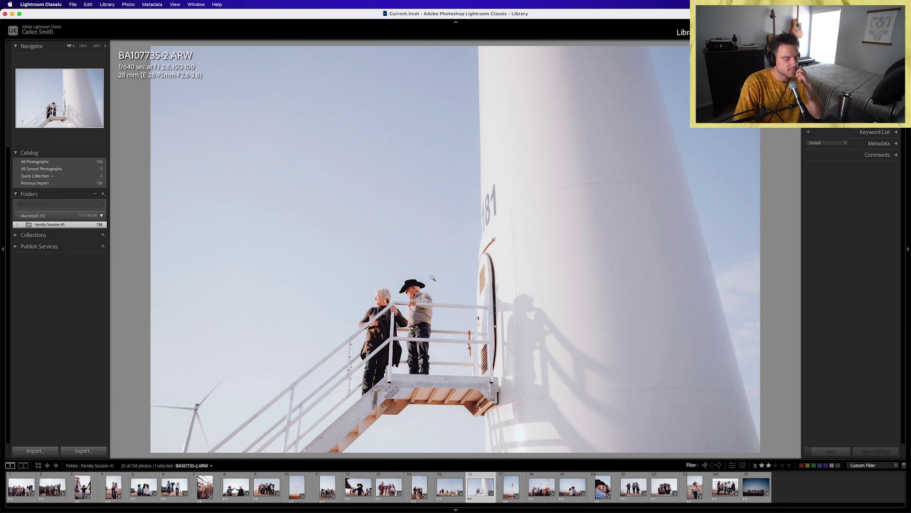
pyautogui.click(542, 486)
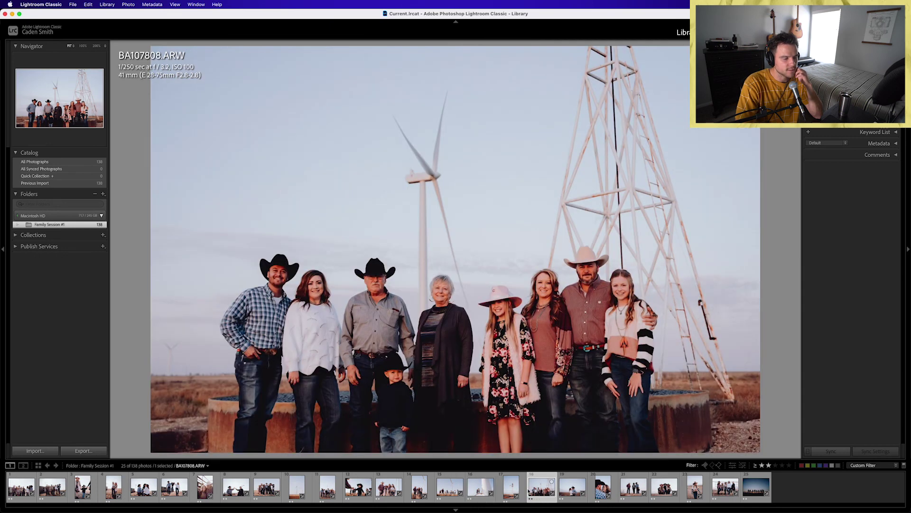